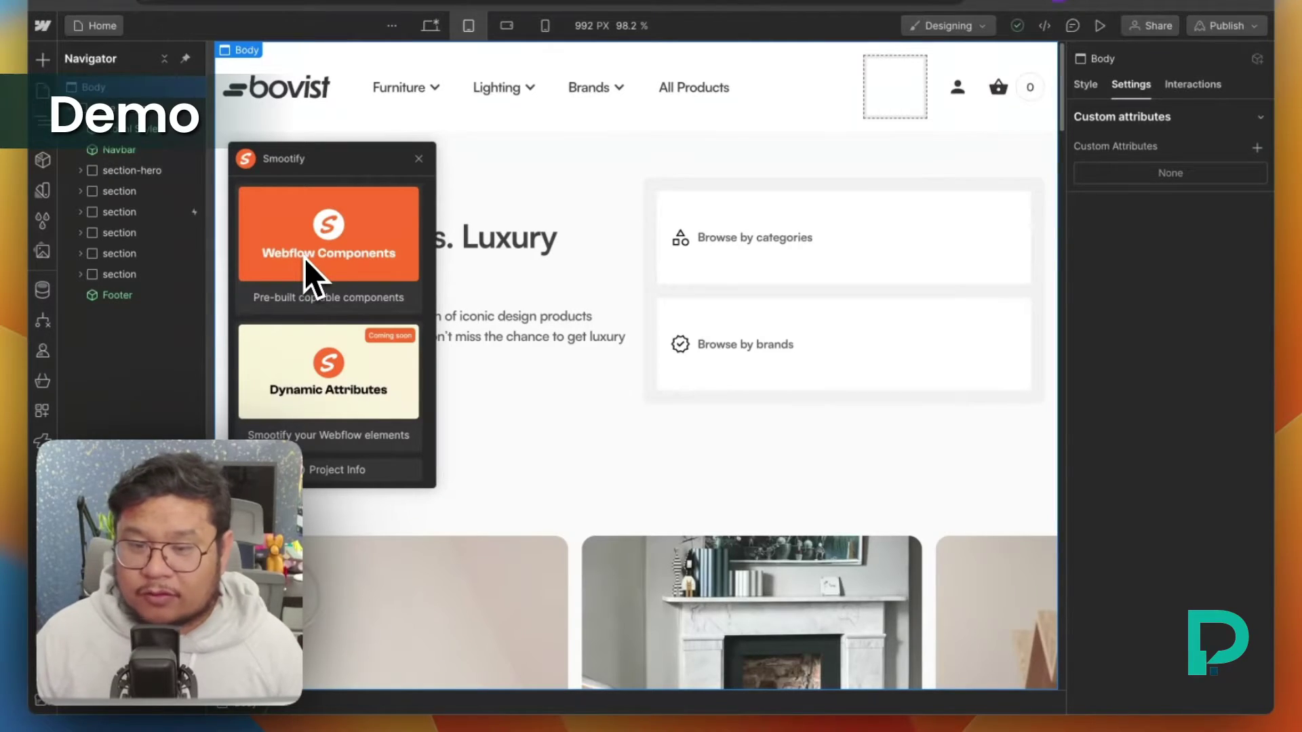
- Select the navbar on the Bovist Home page, beside the account and cart icons
{"action": "left_click", "coordinate": [343, 265]}
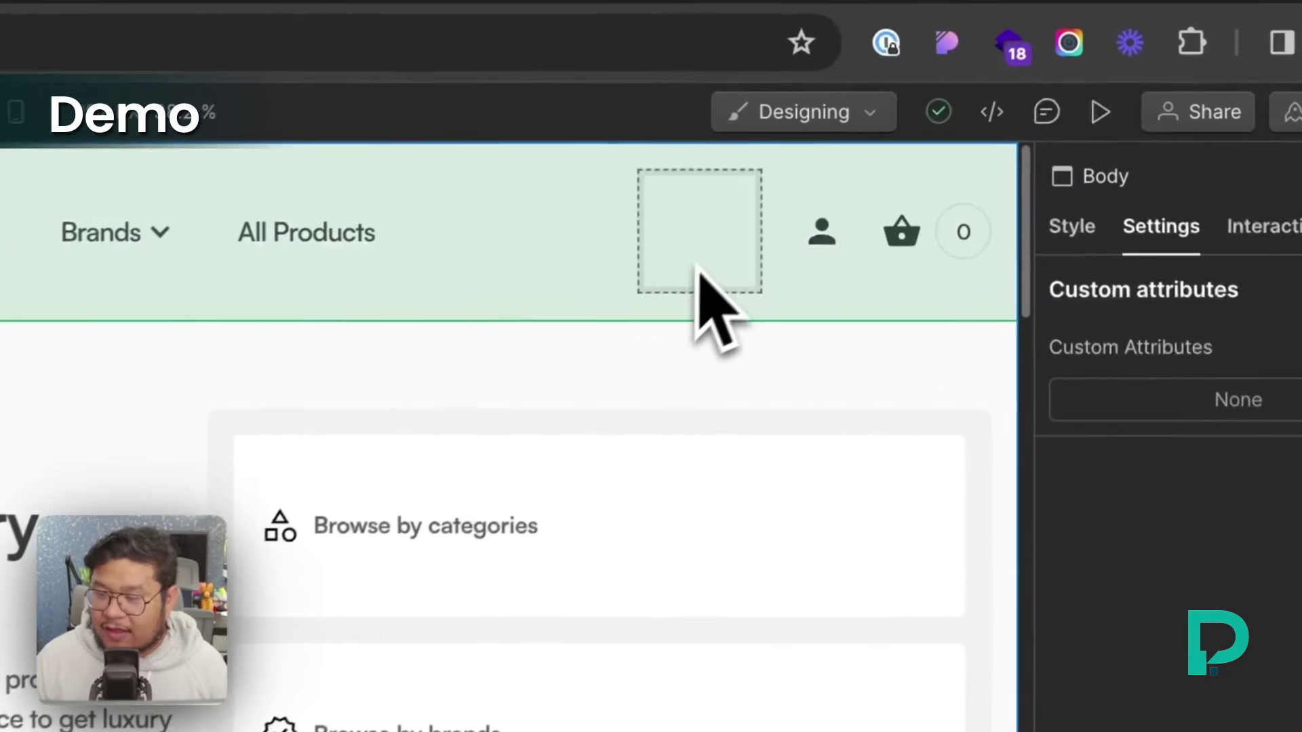
- Paste Smootify's Predictive Search element into the navbar's empty placeholder box
{"action": "left_click", "coordinate": [901, 97]}
{"action": "left_click", "coordinate": [705, 278]}
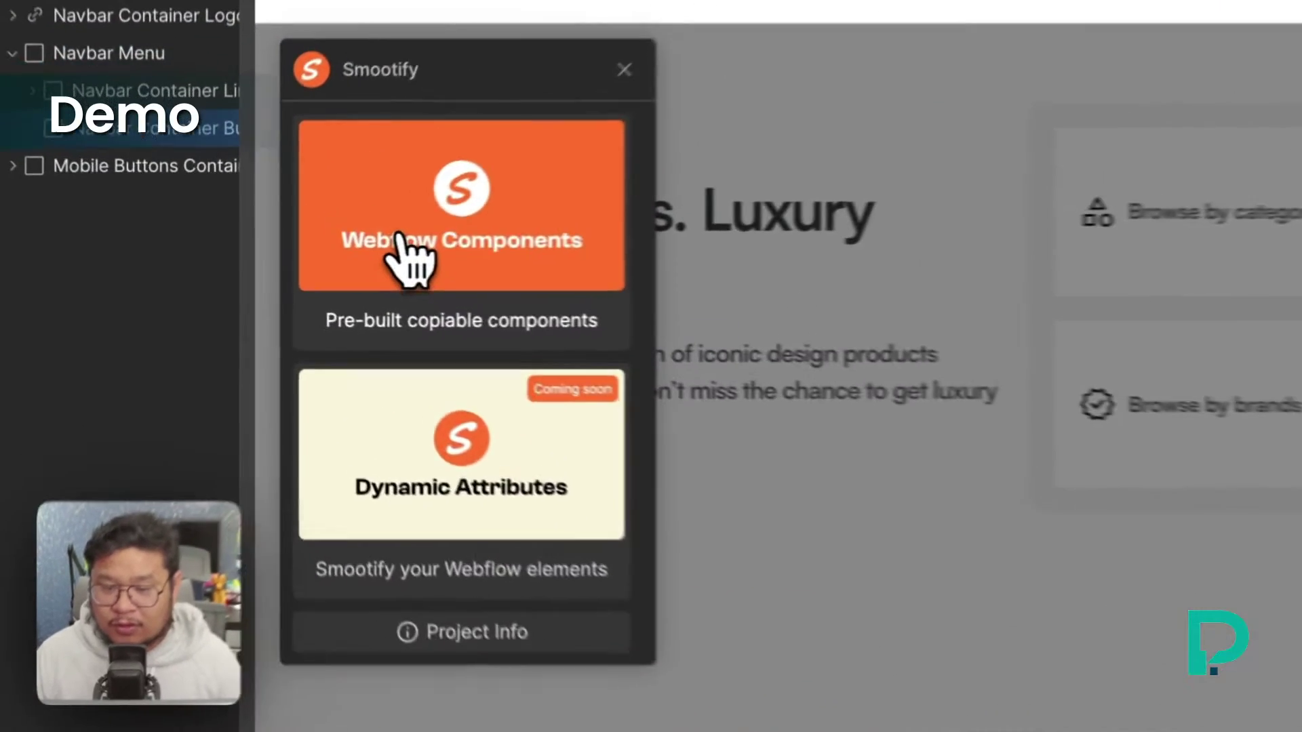
{"action": "left_click", "coordinate": [301, 266]}
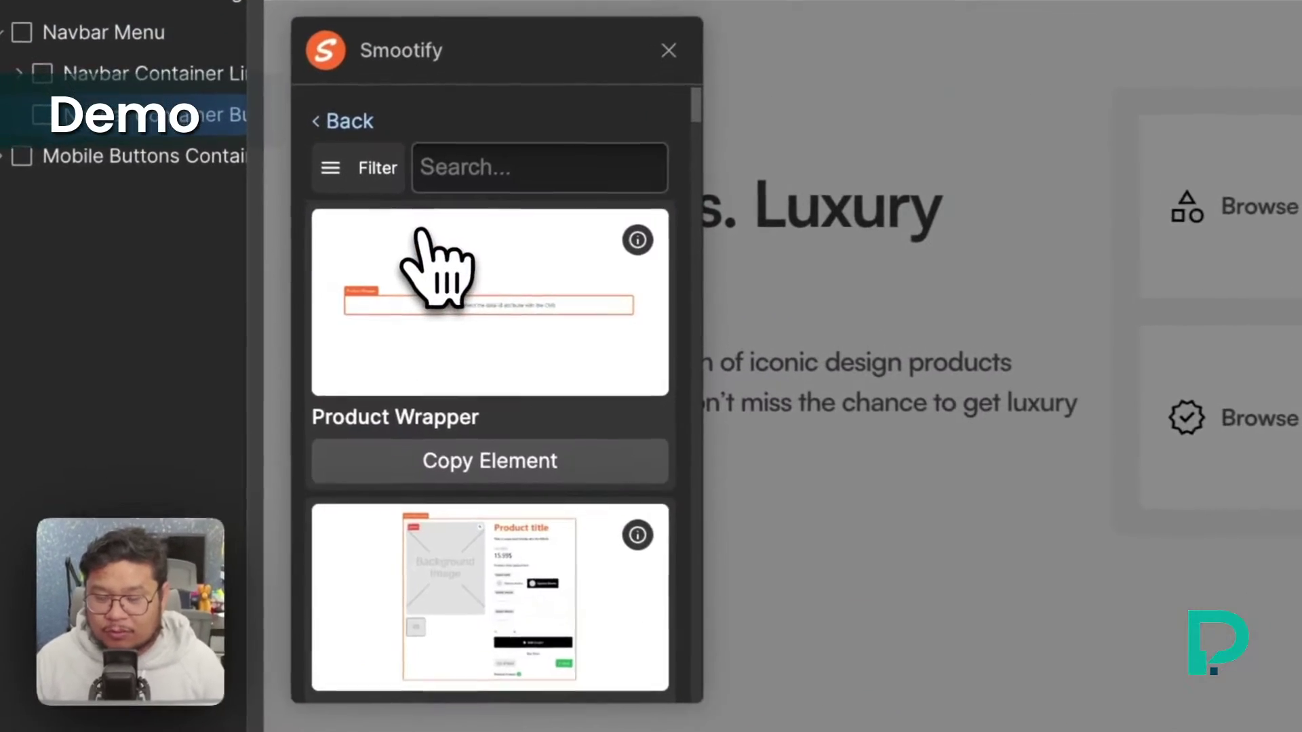
{"action": "left_click", "coordinate": [372, 181]}
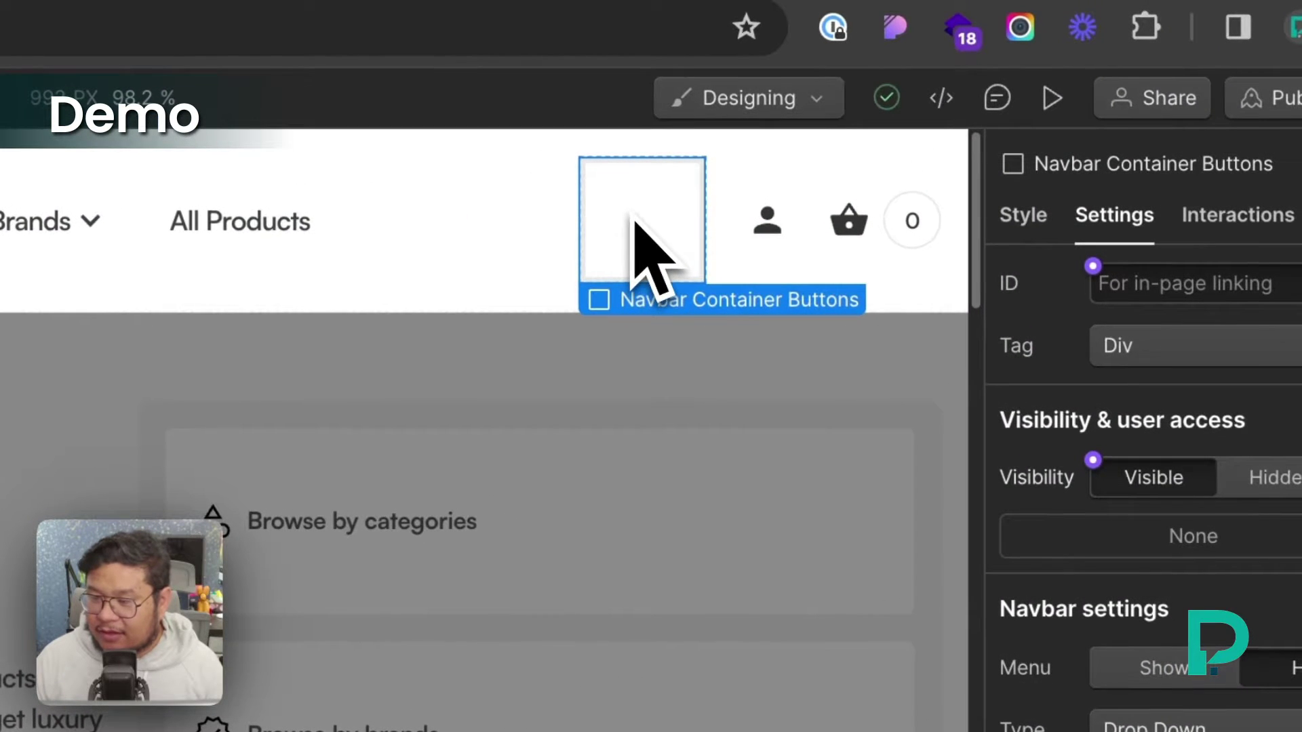
{"action": "key", "text": "ctrl+v"}
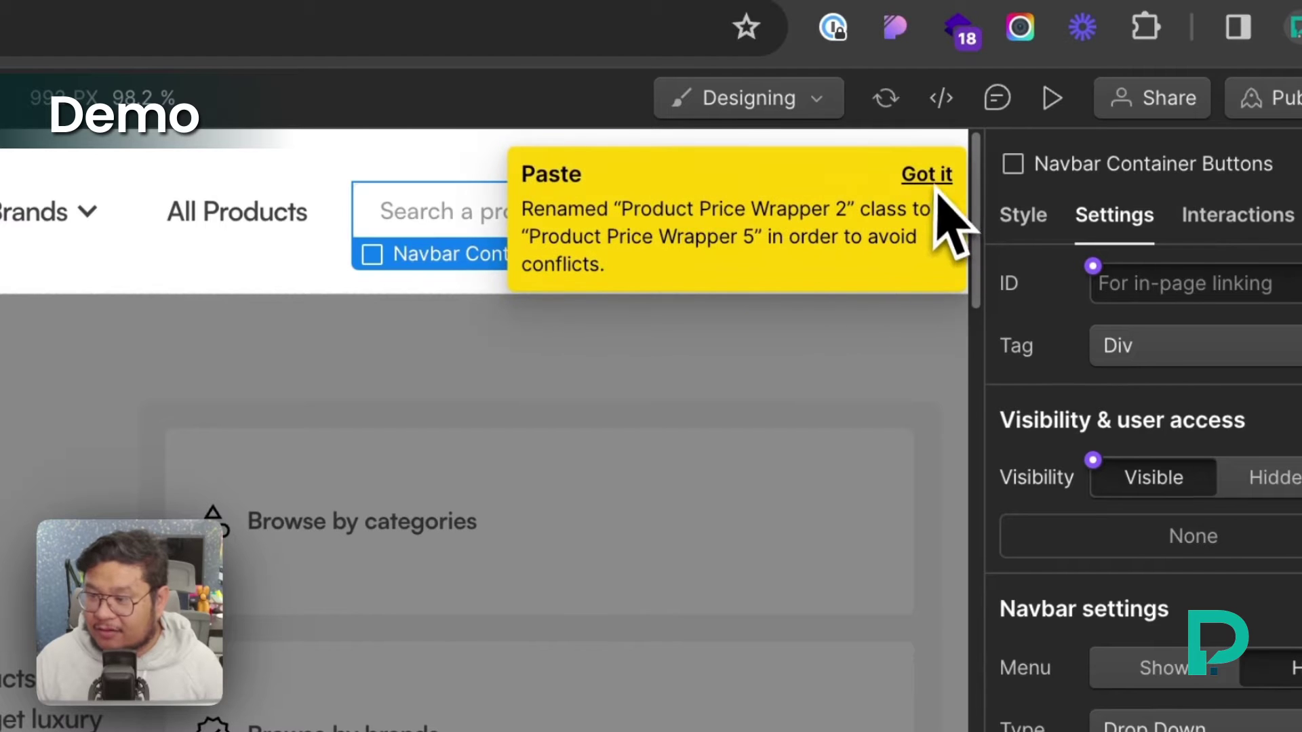
{"action": "left_click", "coordinate": [929, 174]}
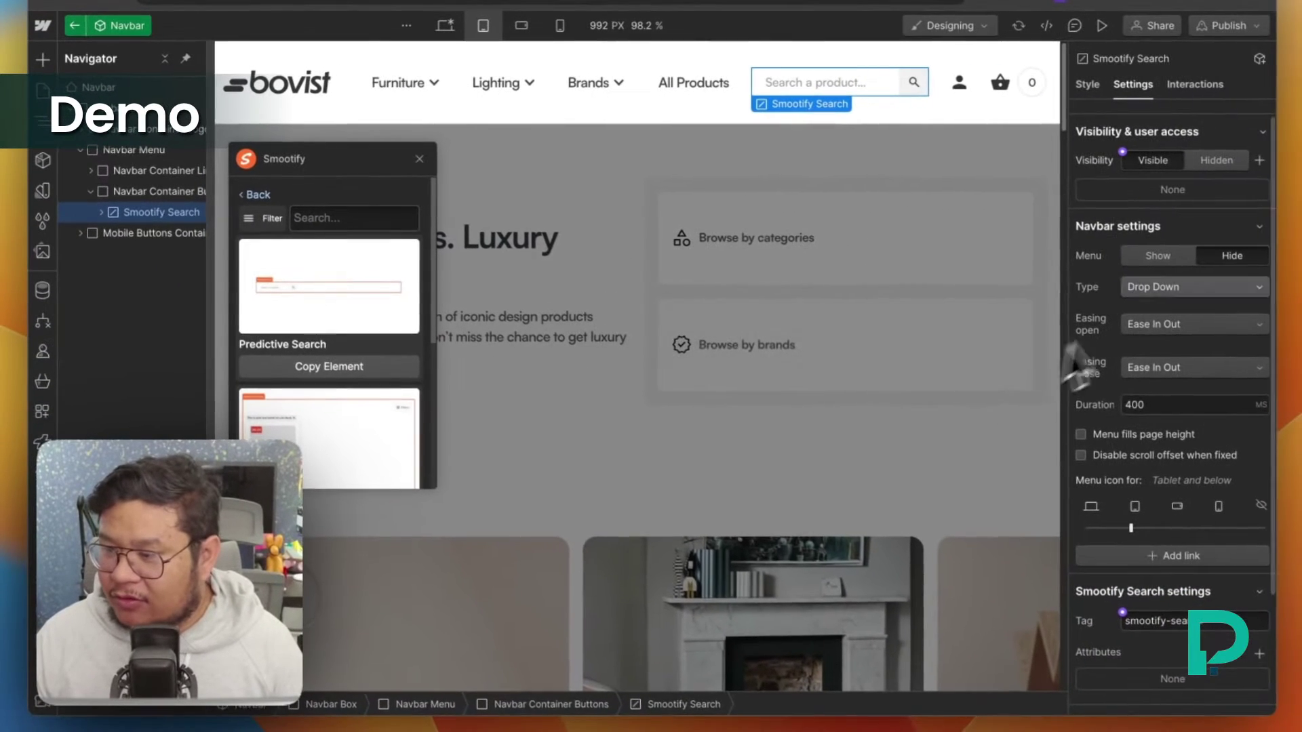
- Set the Smootify Search dropdown's Menu to Show so results display on the canvas
{"action": "left_click", "coordinate": [101, 211]}
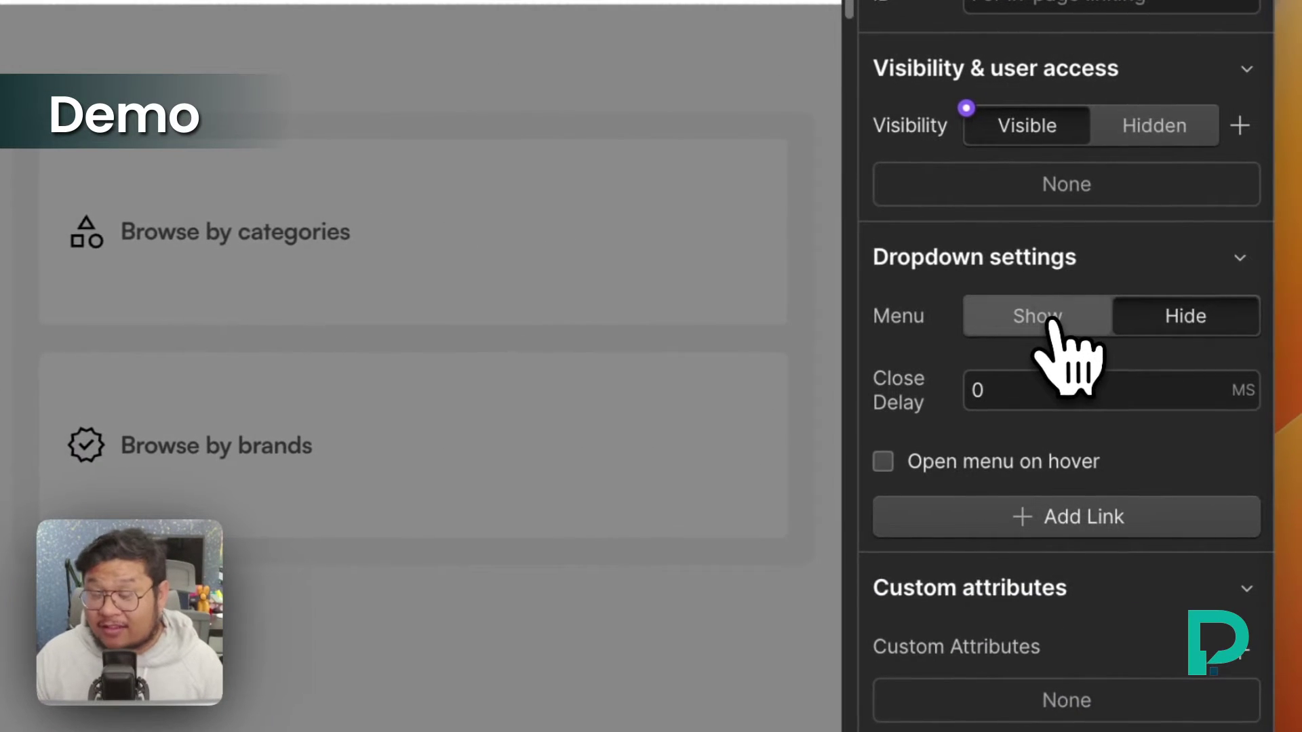
{"action": "left_click", "coordinate": [1049, 326]}
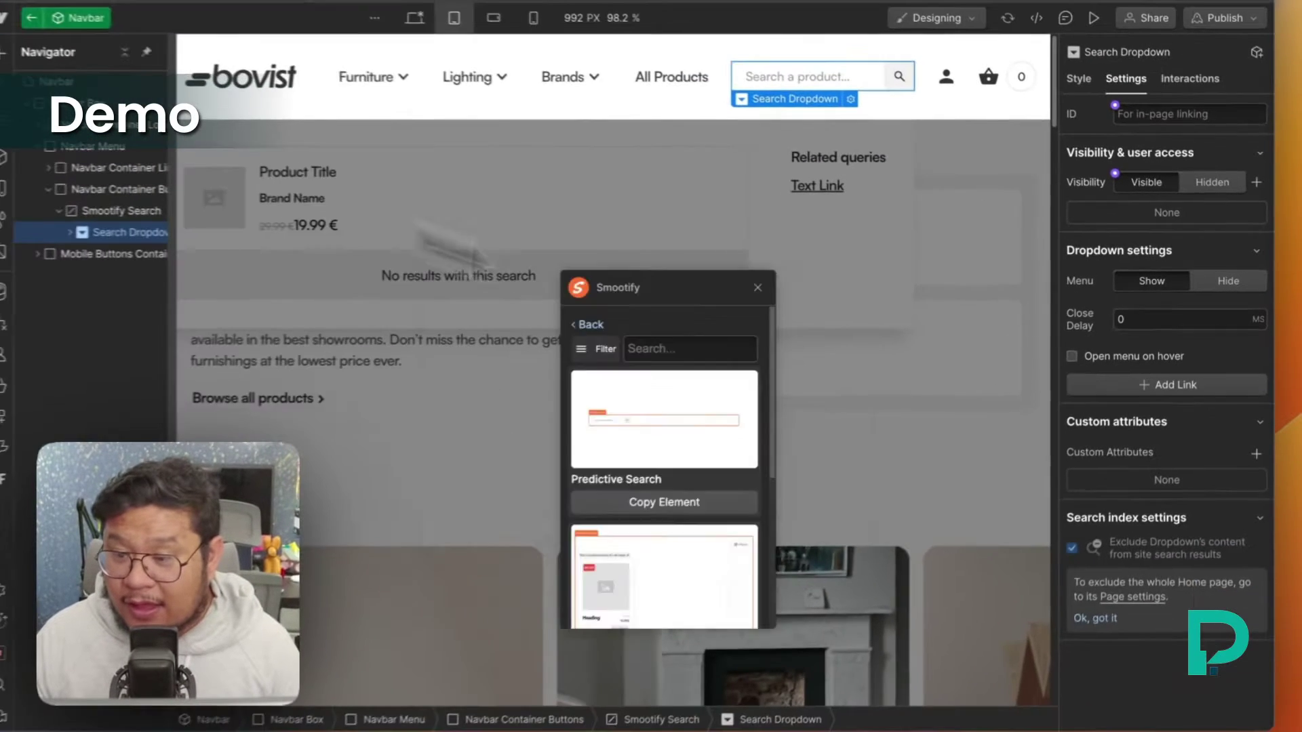
{"action": "left_click_drag", "start_coordinate": [637, 282], "coordinate": [908, 339]}
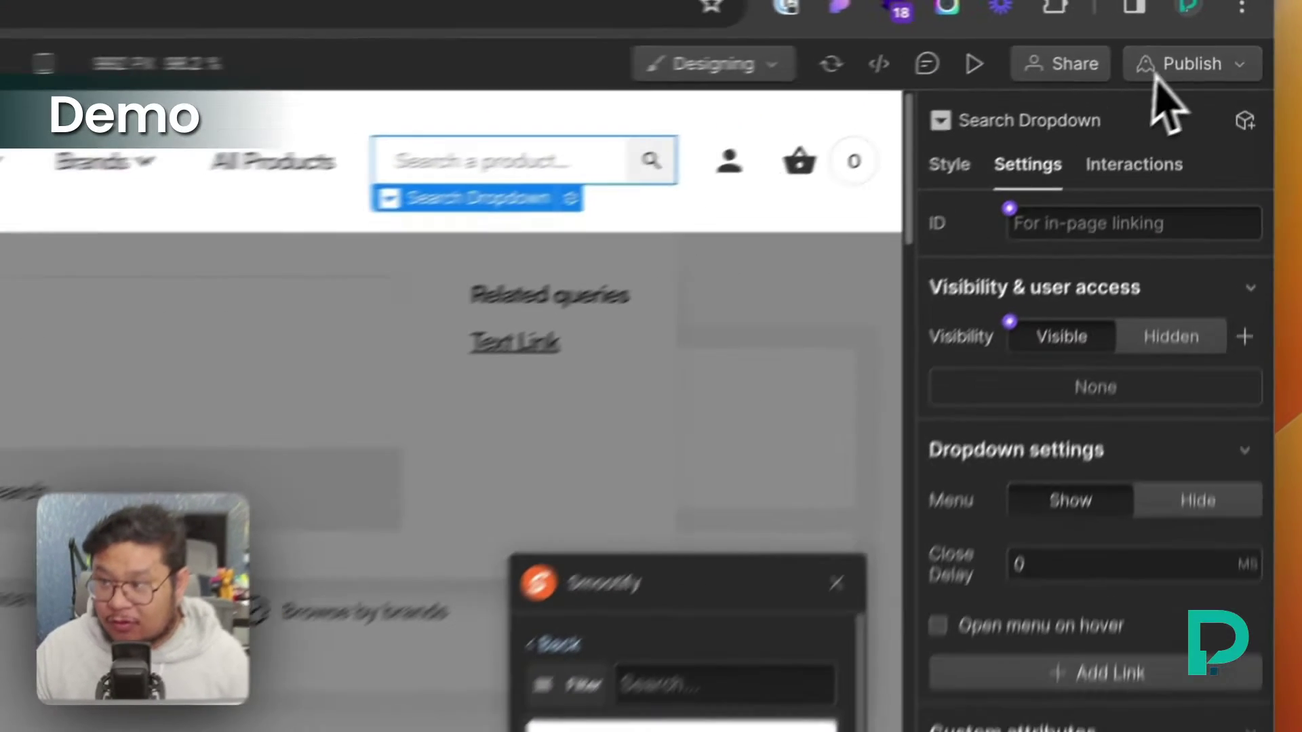
- Publish the site to the staging domain
{"action": "left_click", "coordinate": [1217, 26]}
{"action": "left_click", "coordinate": [746, 245]}
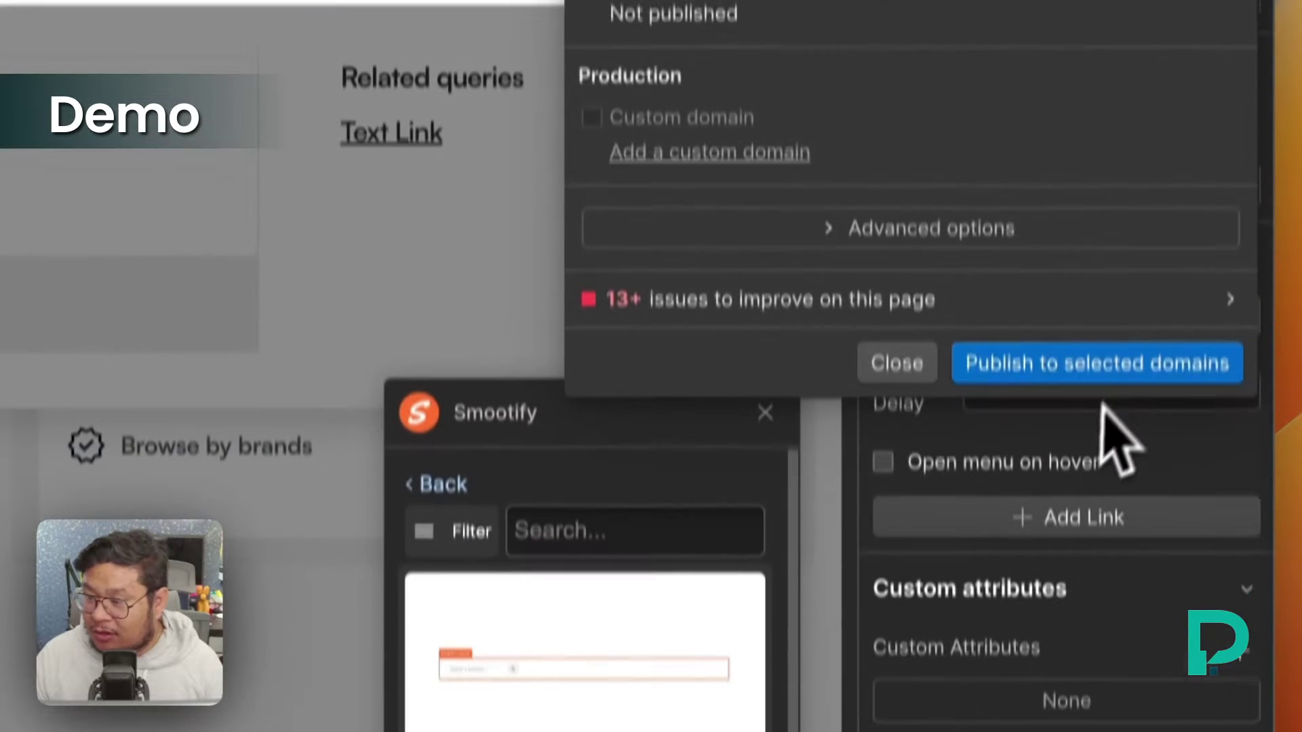
{"action": "left_click", "coordinate": [1119, 624]}
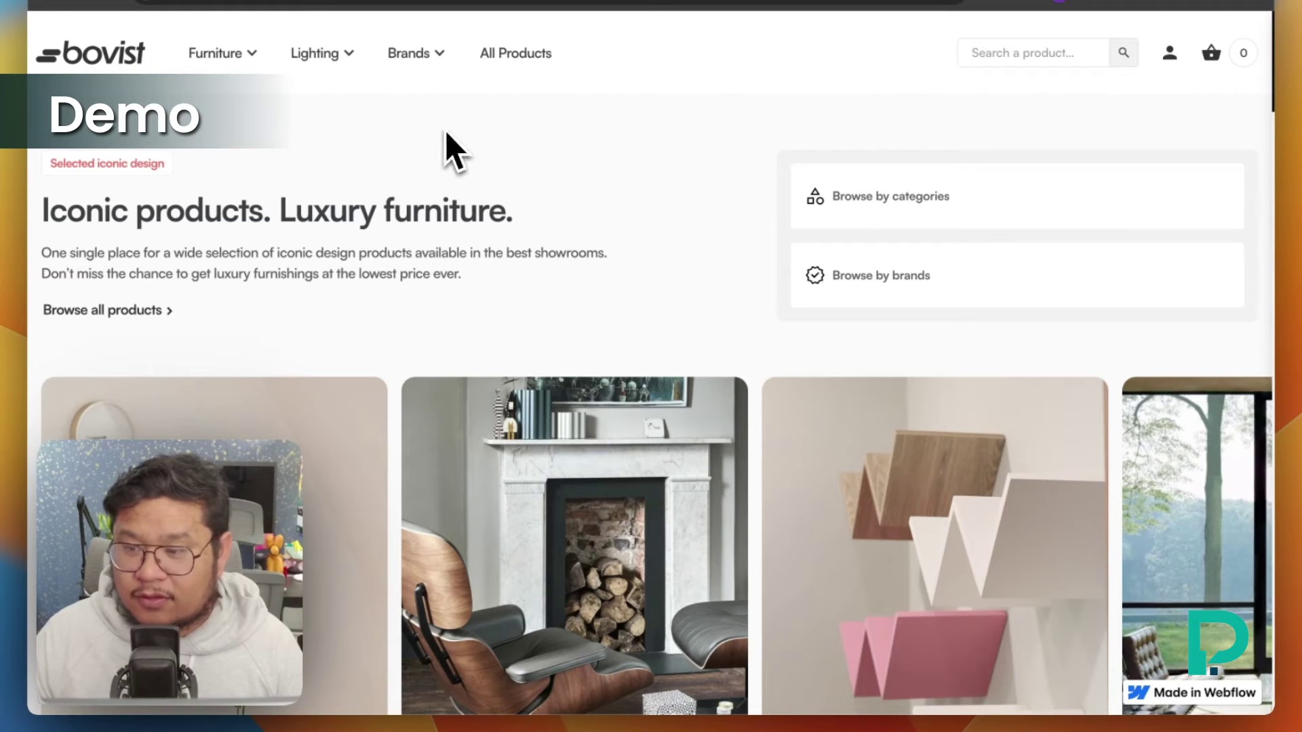
{"action": "left_click", "coordinate": [1040, 52]}
{"action": "type", "text": "lam"}
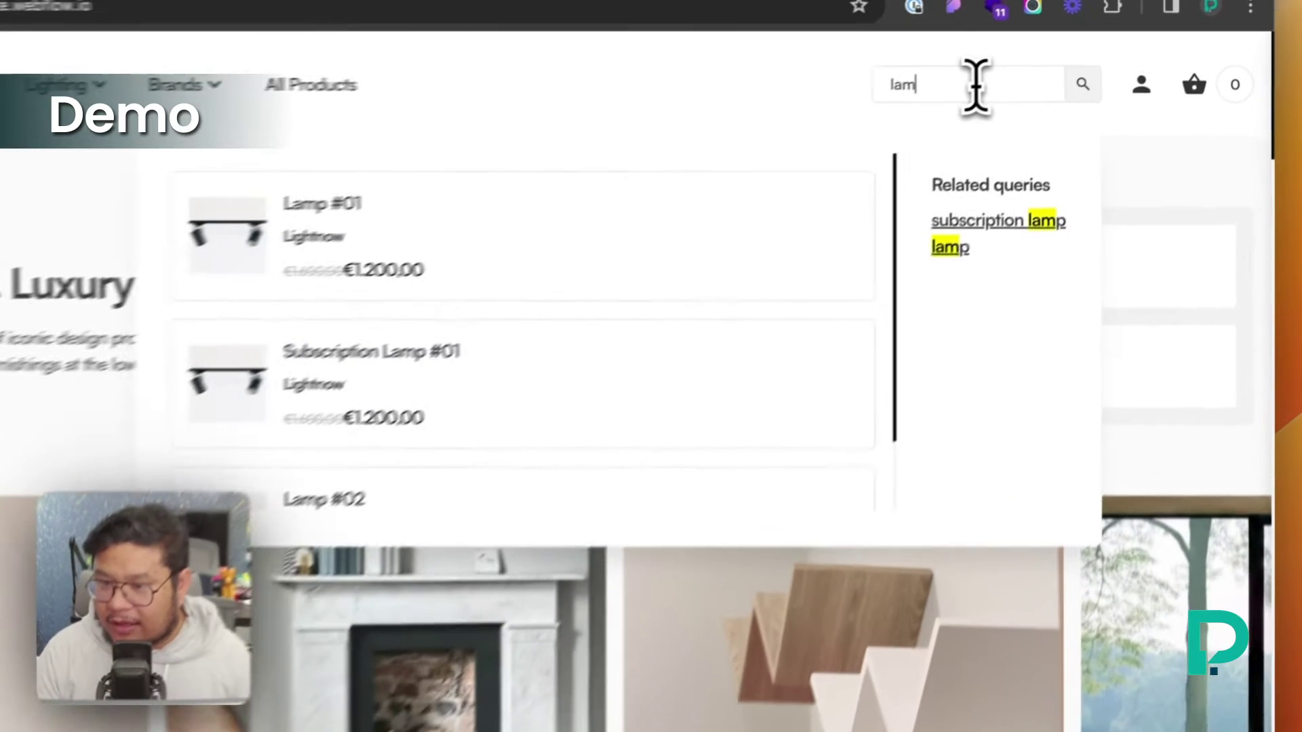
{"action": "key", "text": "BackSpace"}
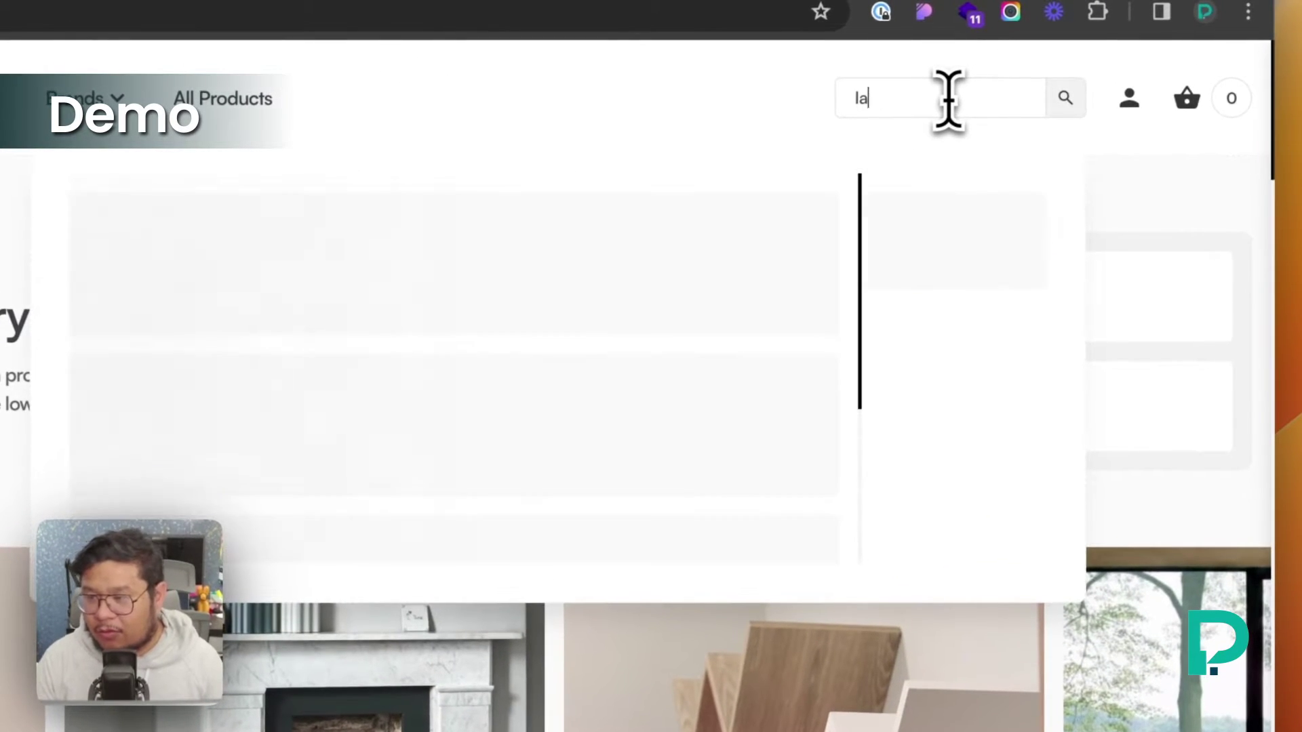
{"action": "key", "text": "BackSpace"}
{"action": "key", "text": "BackSpace"}
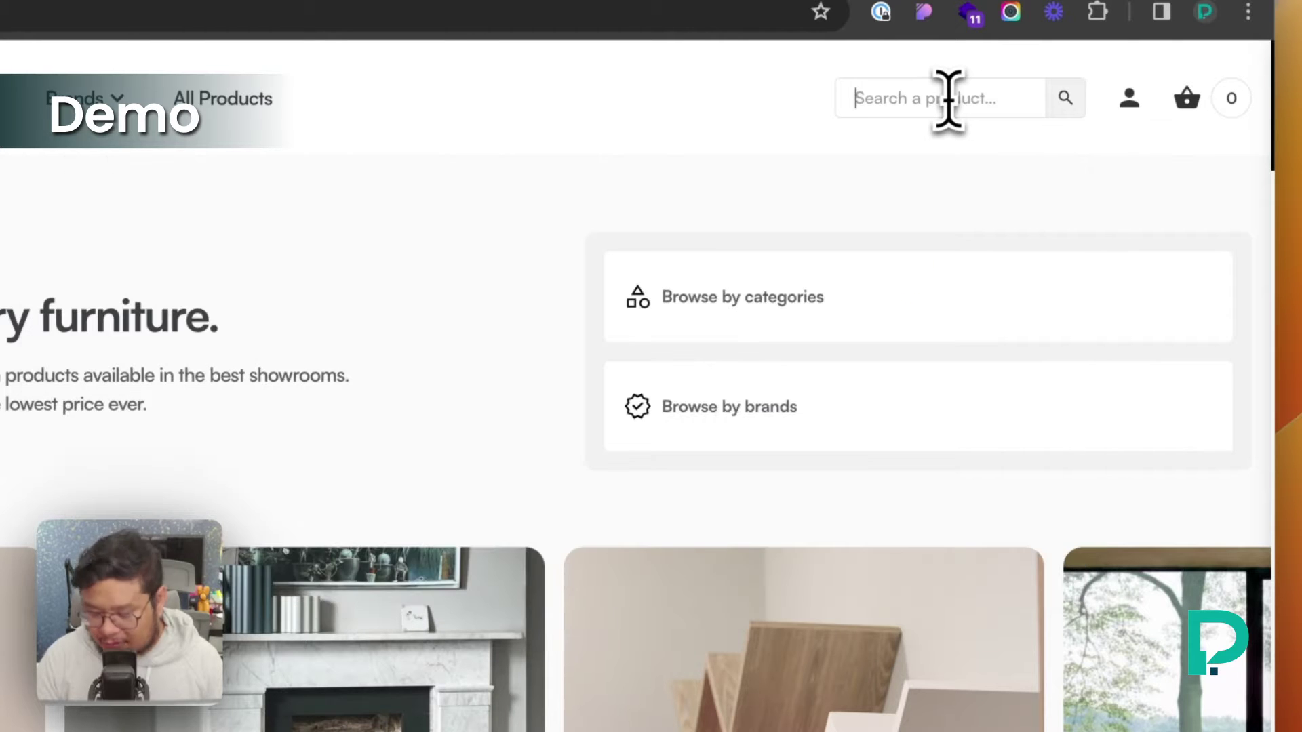
{"action": "type", "text": "ch"}
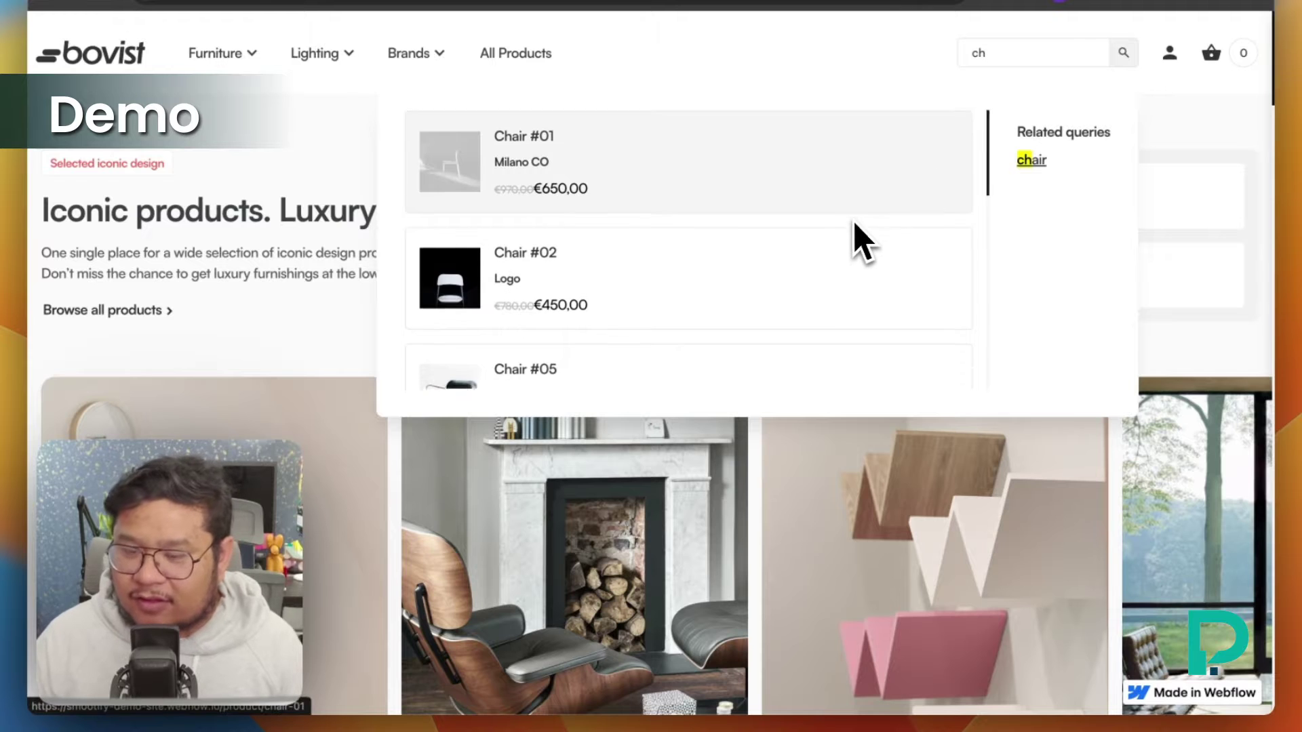
{"action": "scroll", "coordinate": [851, 238], "scroll_direction": "down", "scroll_amount": 2}
{"action": "scroll", "coordinate": [742, 300], "scroll_direction": "down", "scroll_amount": 5}
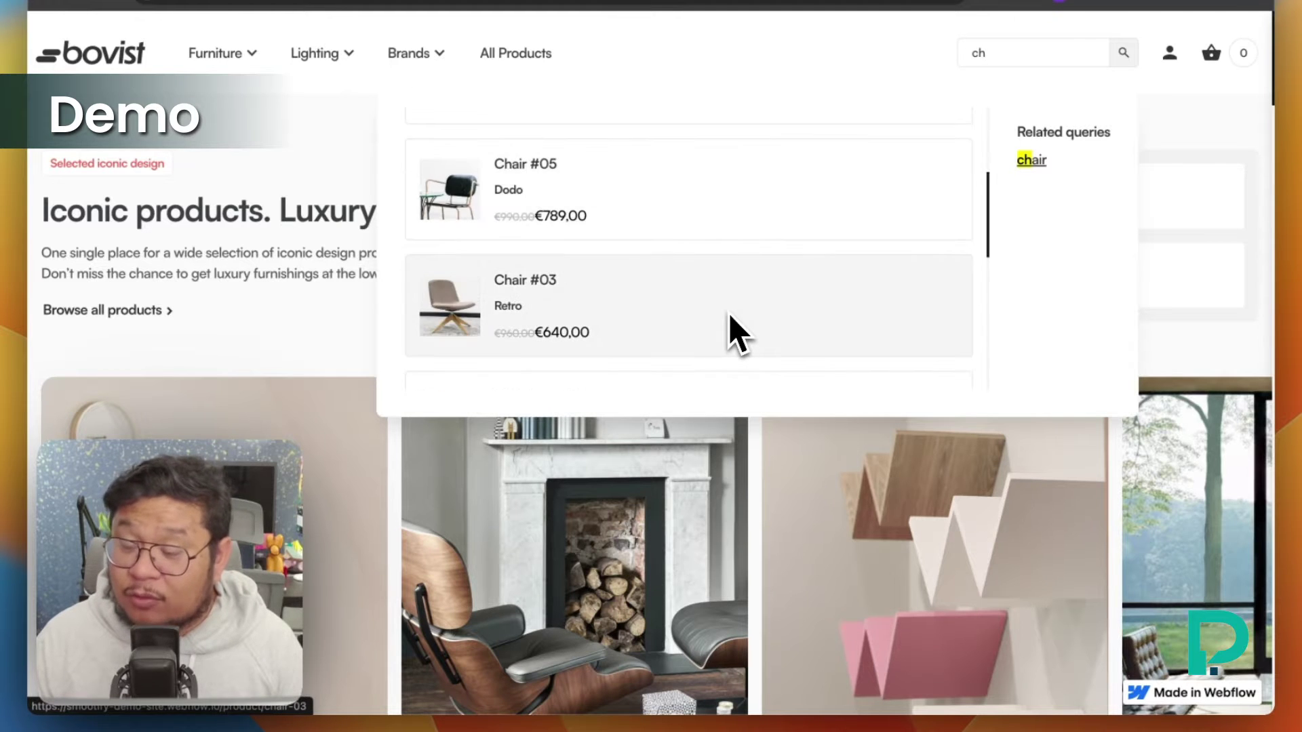
{"action": "scroll", "coordinate": [738, 332], "scroll_direction": "up", "scroll_amount": 8}
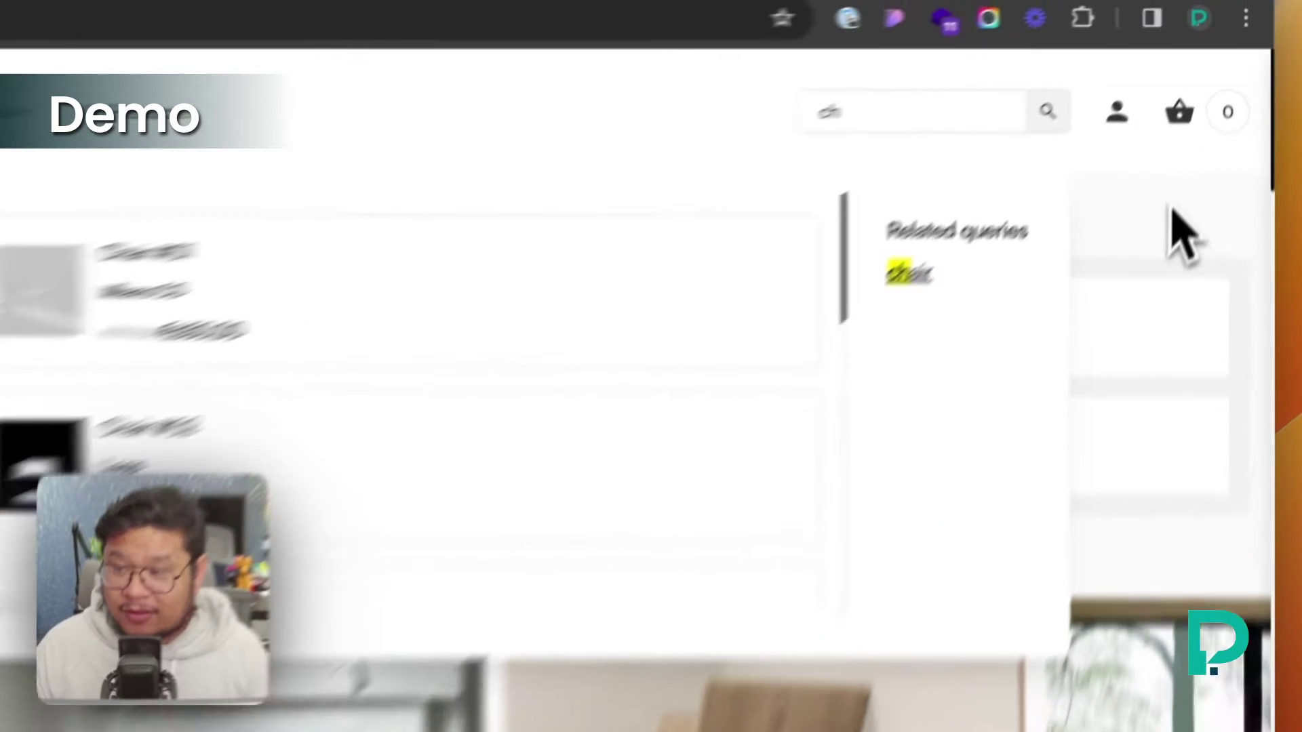
{"action": "left_click", "coordinate": [1203, 122]}
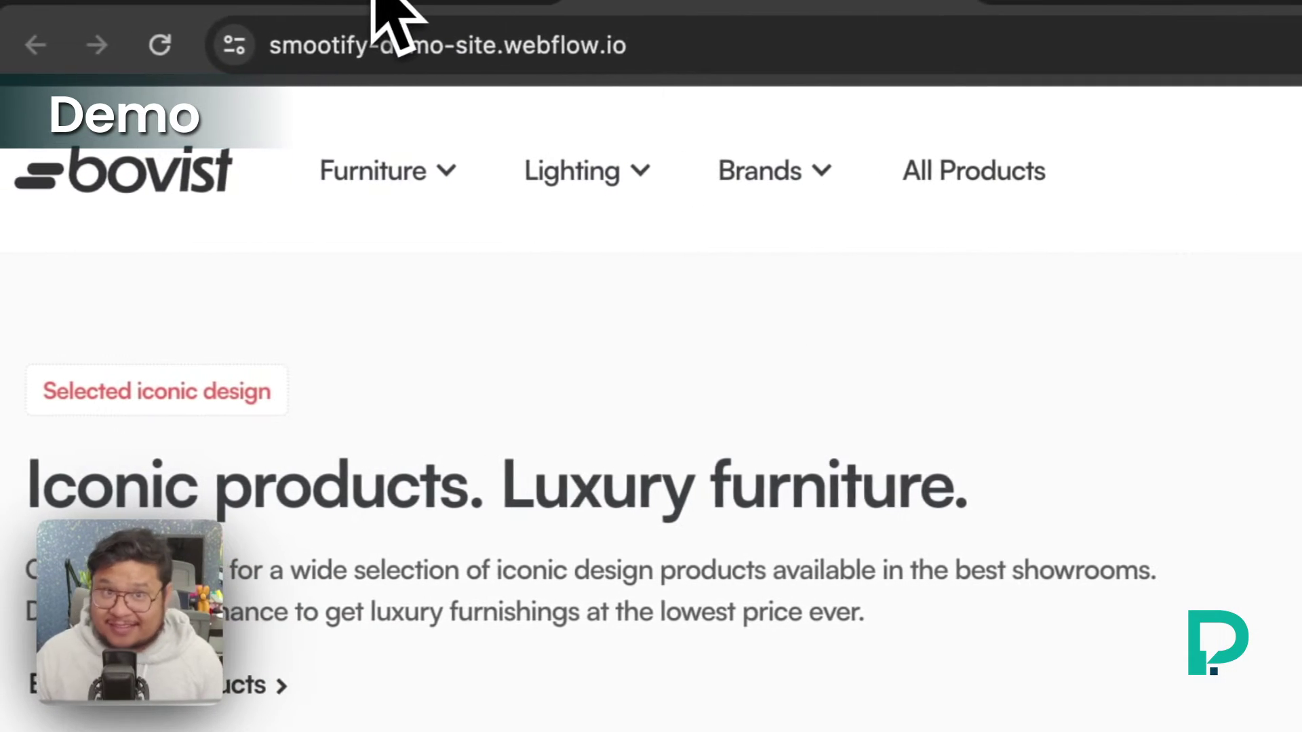
{"action": "left_click", "coordinate": [377, 4]}
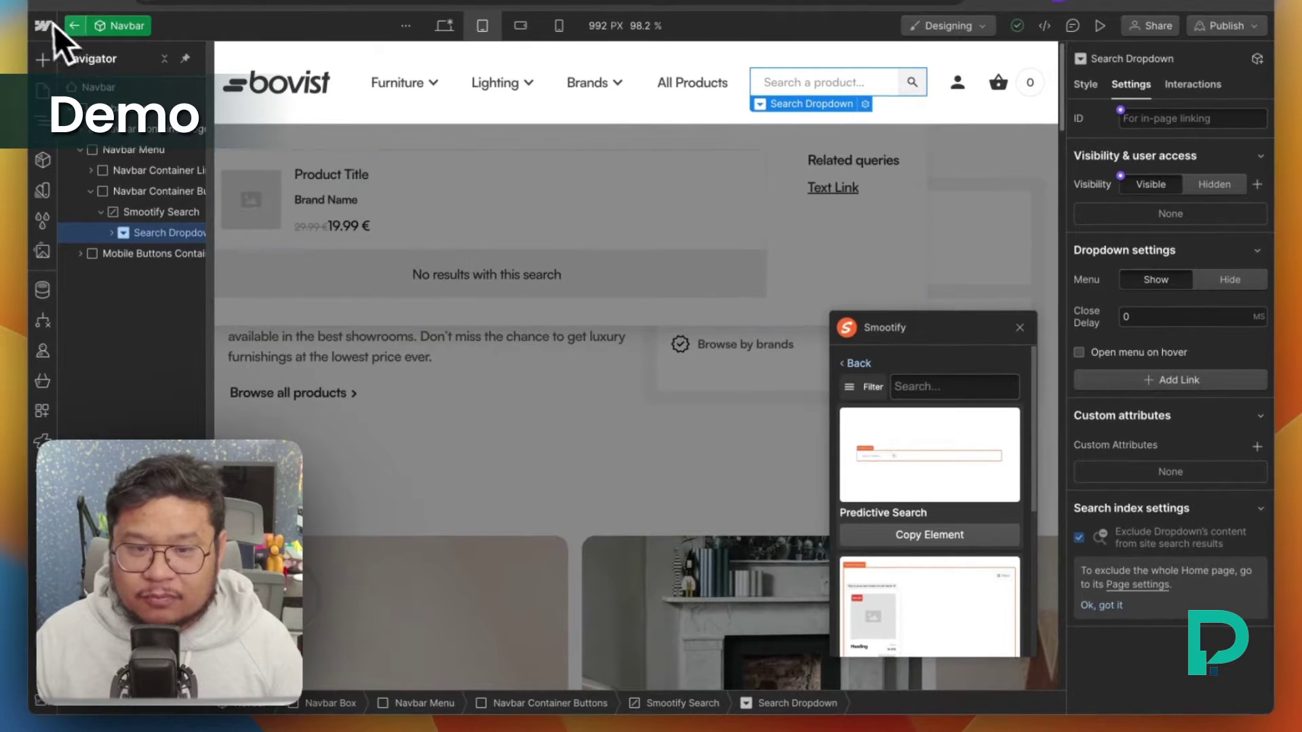
- Duplicate the Home page as a new page named 'Discovery'
{"action": "left_click", "coordinate": [78, 34]}
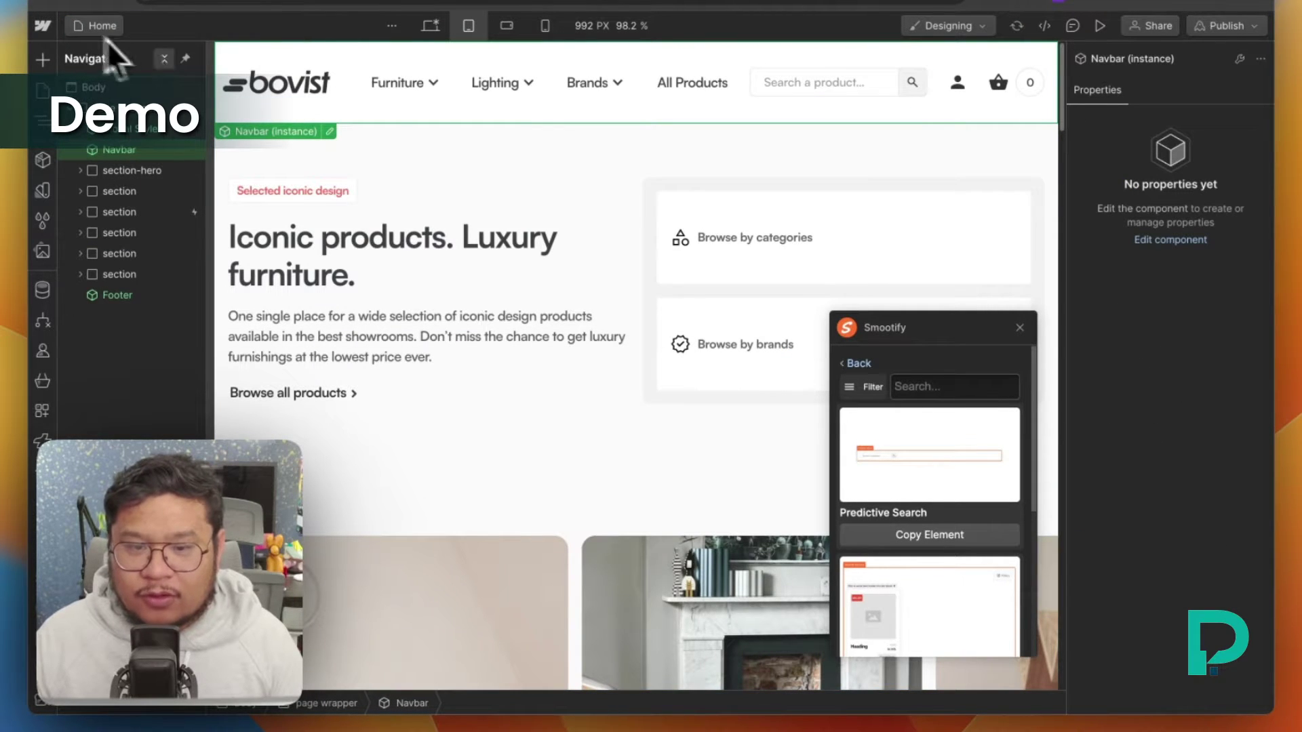
{"action": "left_click", "coordinate": [119, 29]}
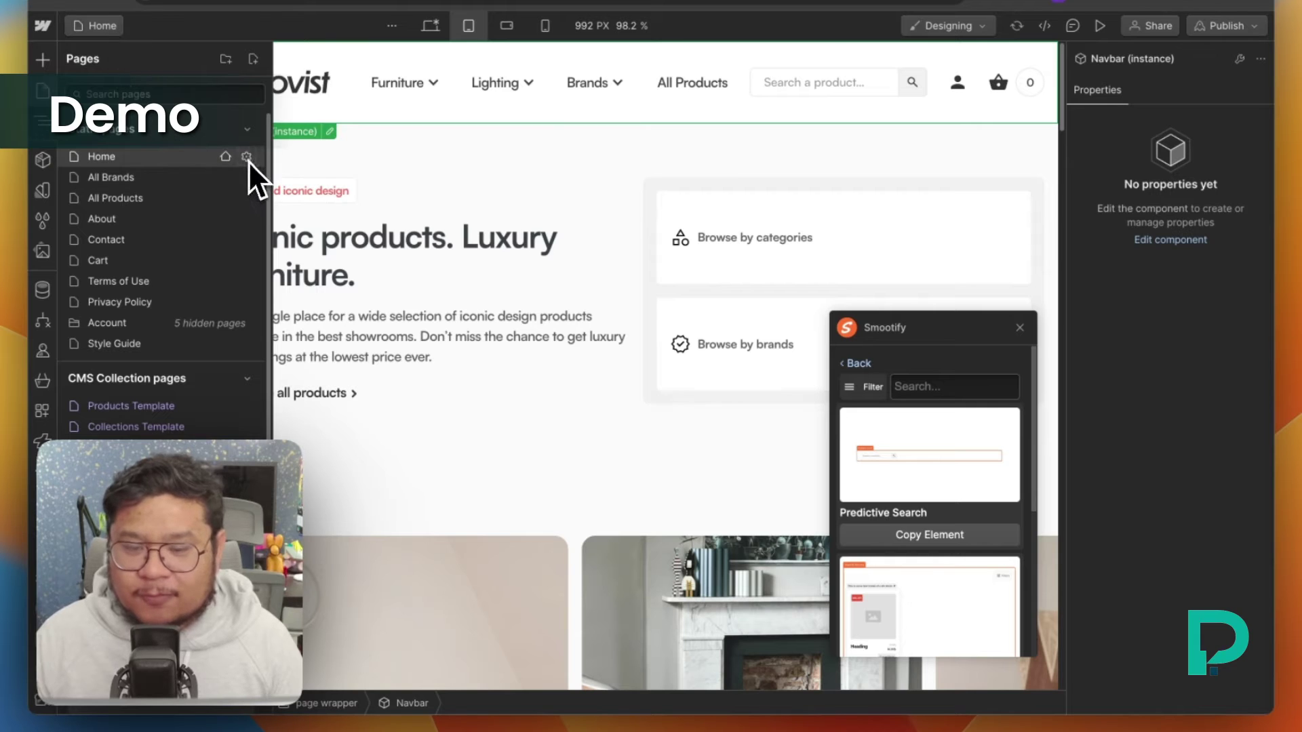
{"action": "left_click", "coordinate": [248, 160]}
{"action": "left_click", "coordinate": [711, 59]}
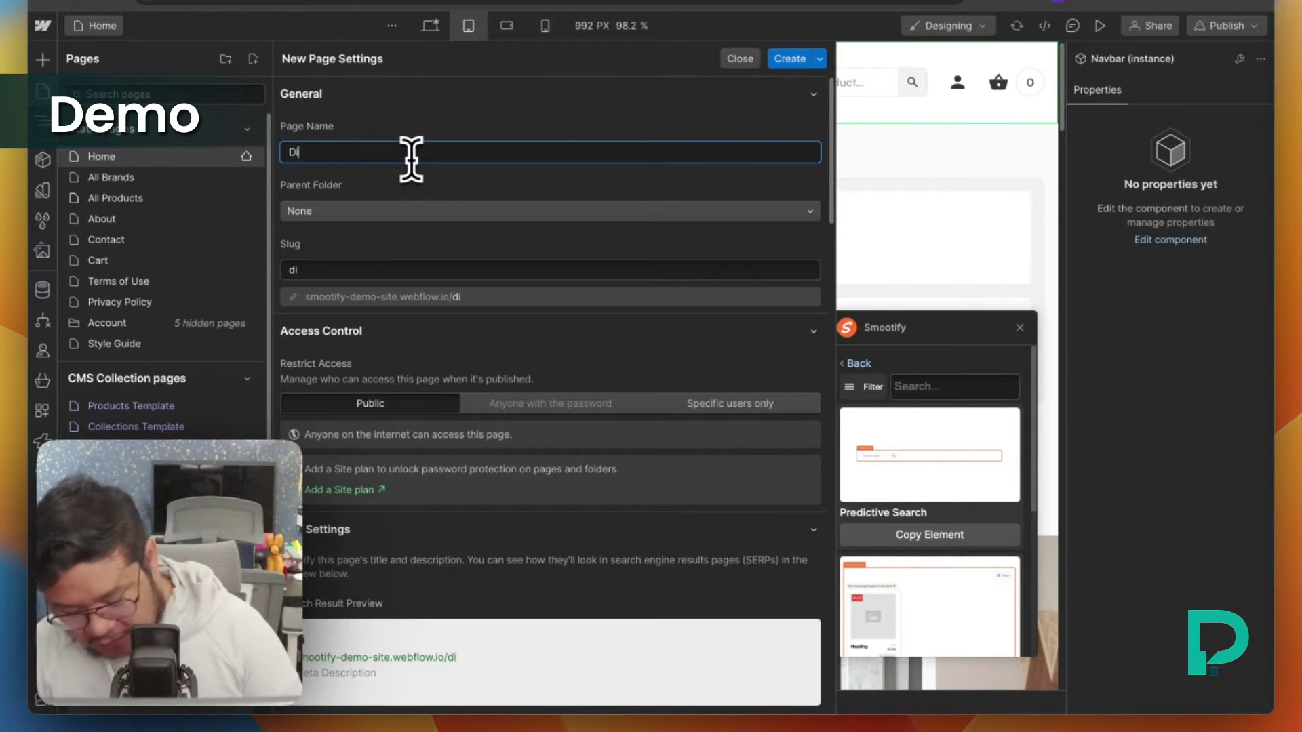
{"action": "type", "text": "Discovery"}
{"action": "left_click", "coordinate": [790, 59]}
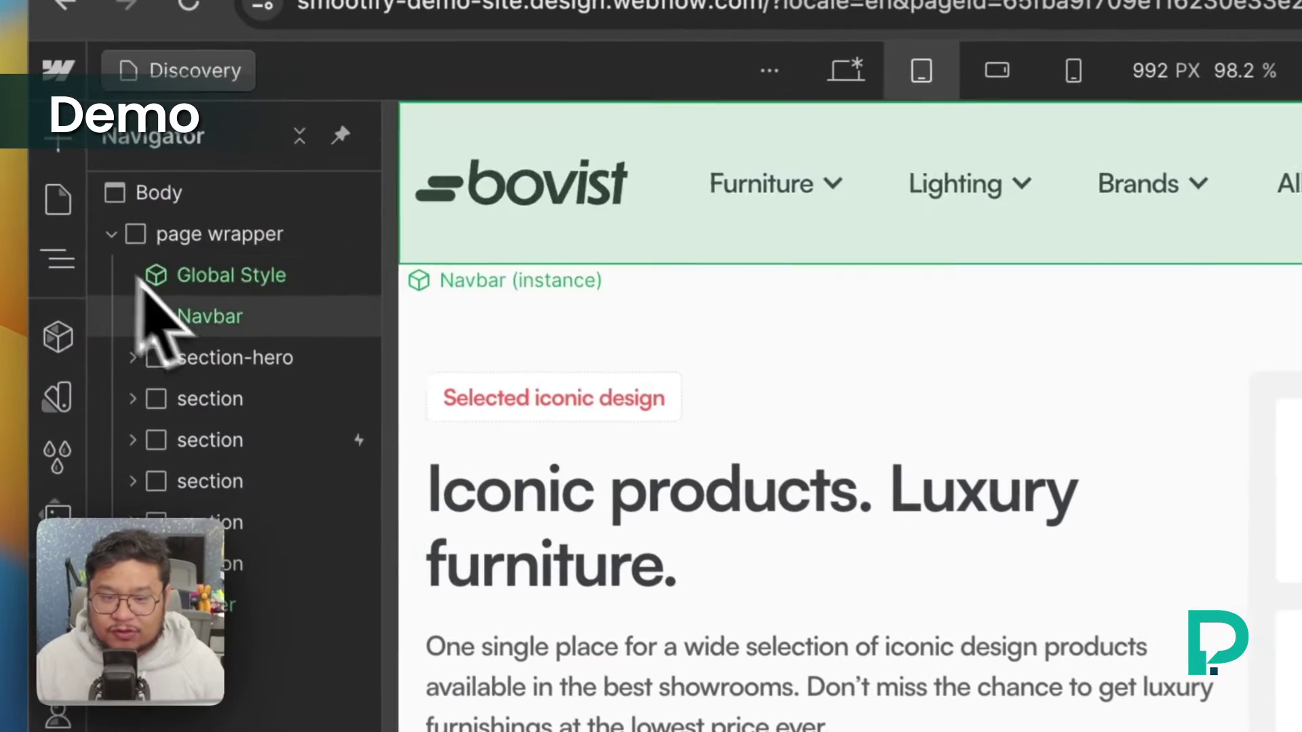
- Delete section-hero and every other content section between Navbar and Footer
{"action": "left_click", "coordinate": [239, 369]}
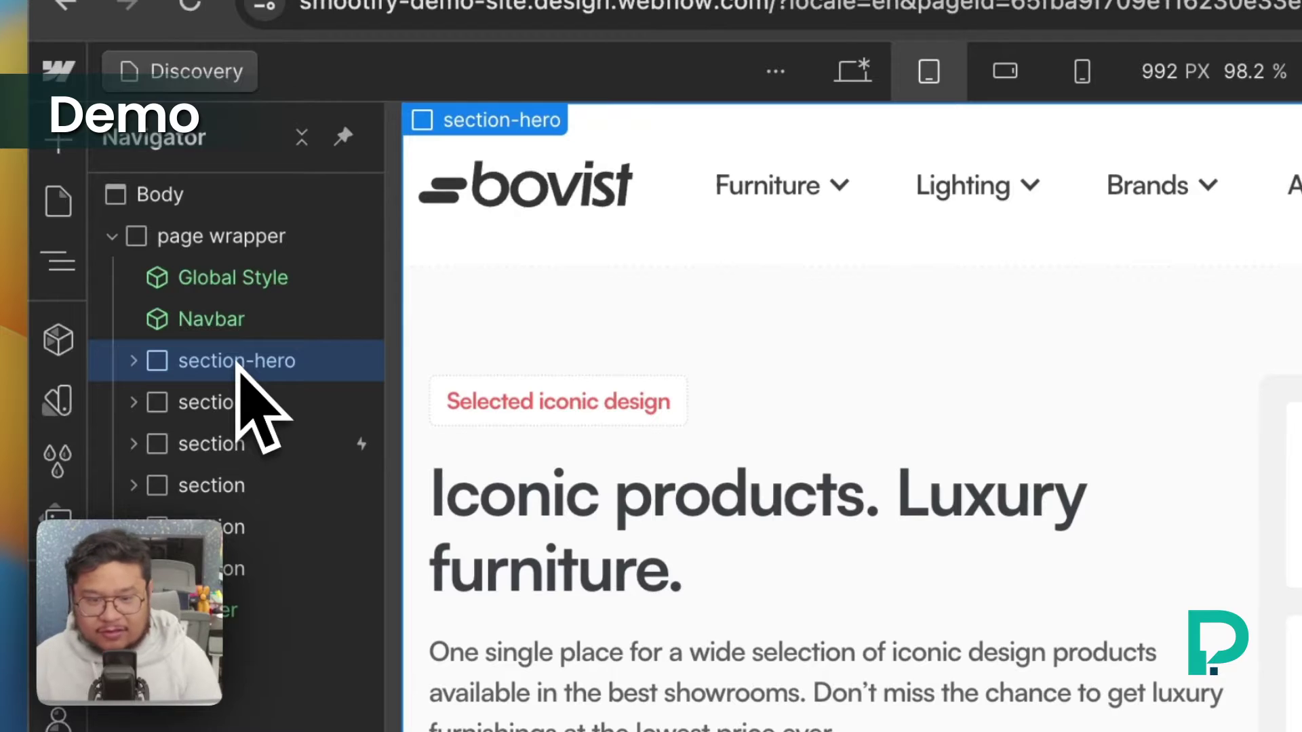
{"action": "key", "text": "Delete"}
{"action": "key", "text": "Delete"}
{"action": "key", "text": "Delete"}
{"action": "key", "text": "Delete"}
{"action": "key", "text": "Delete"}
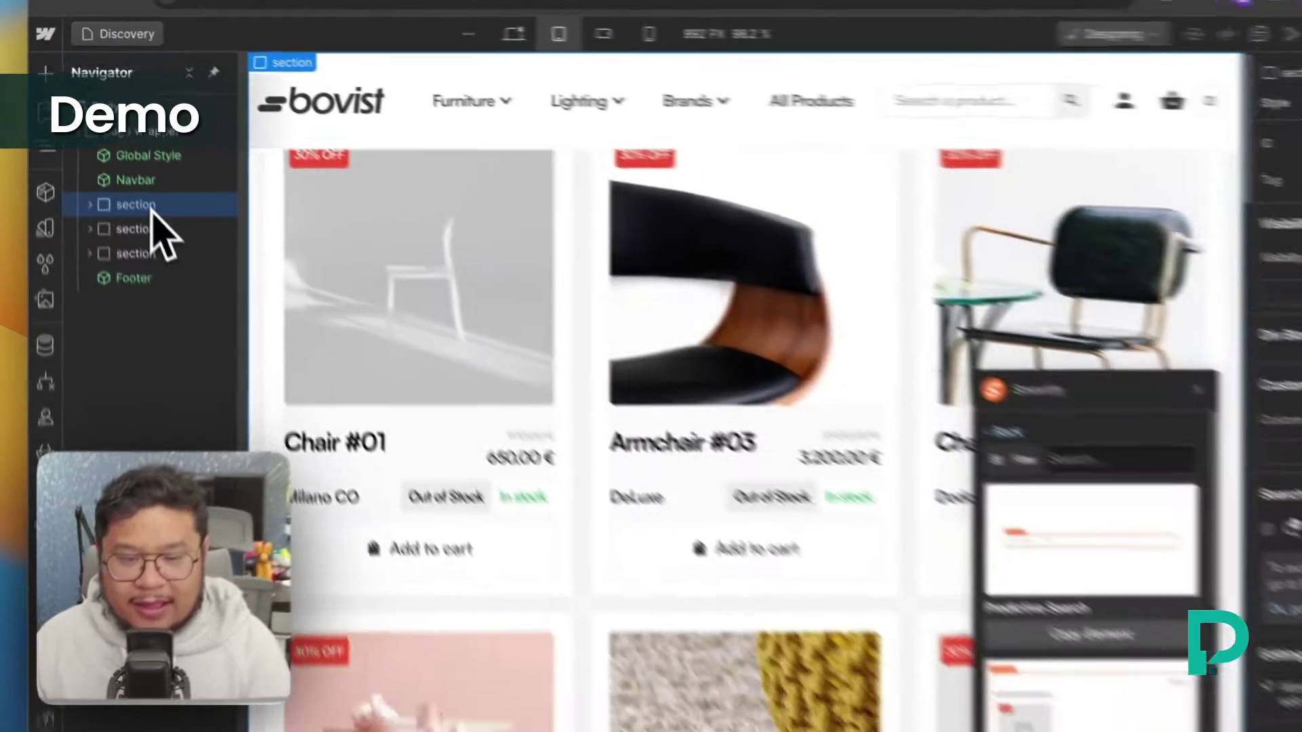
{"action": "key", "text": "Delete"}
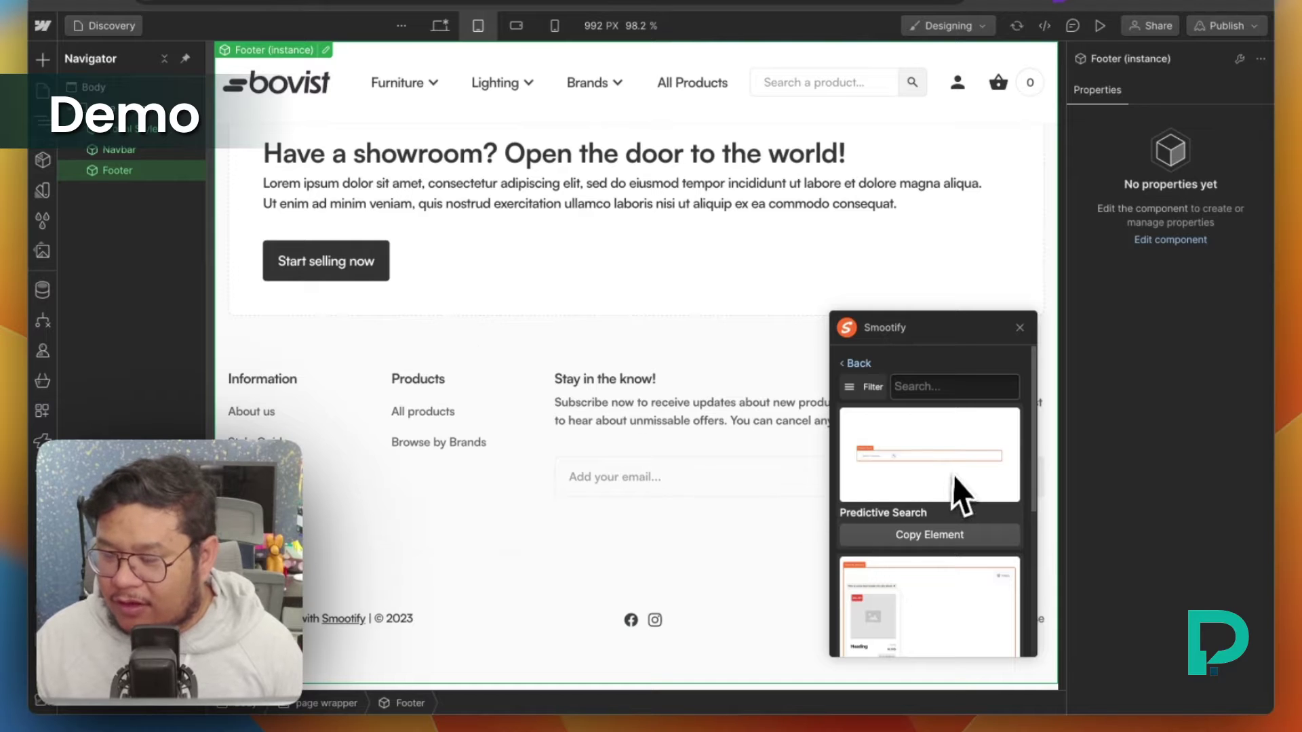
{"action": "scroll", "coordinate": [901, 481], "scroll_direction": "down", "scroll_amount": 4}
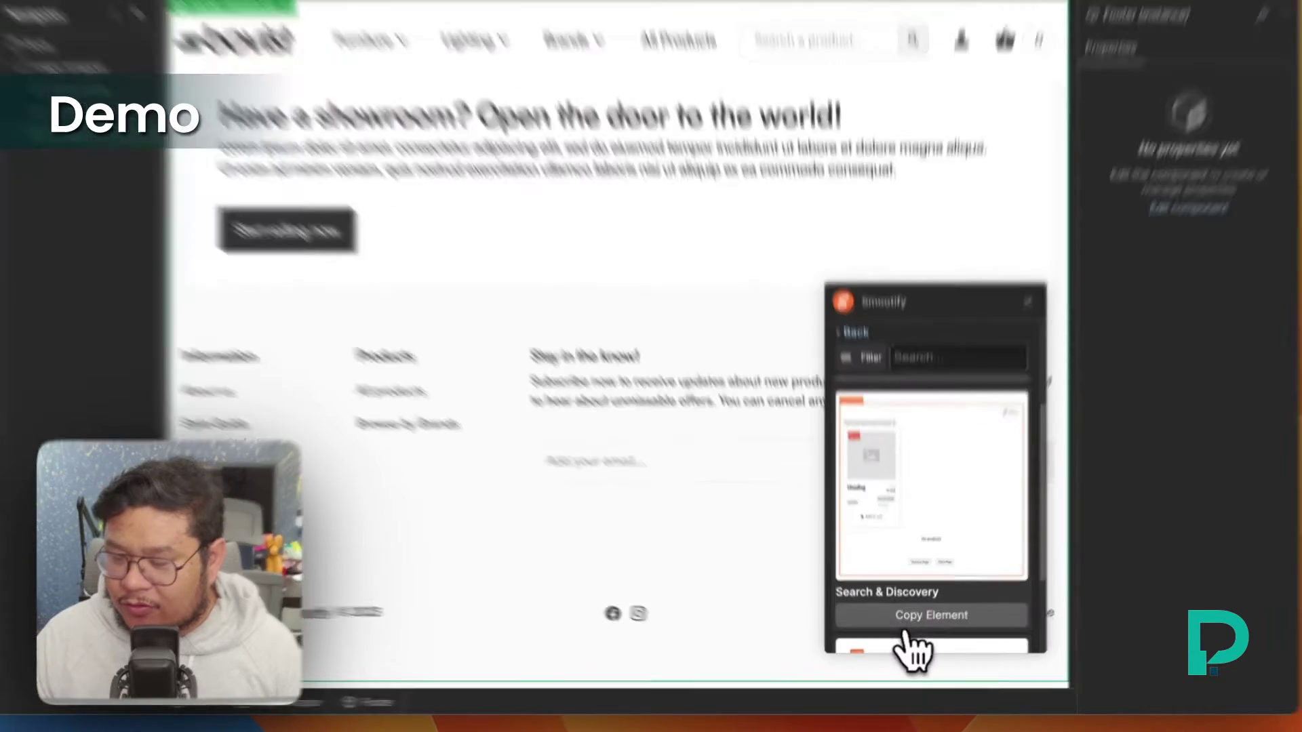
- Paste Smootify's Search & Discovery element above Footer in the page wrapper and publish
{"action": "left_click", "coordinate": [912, 617]}
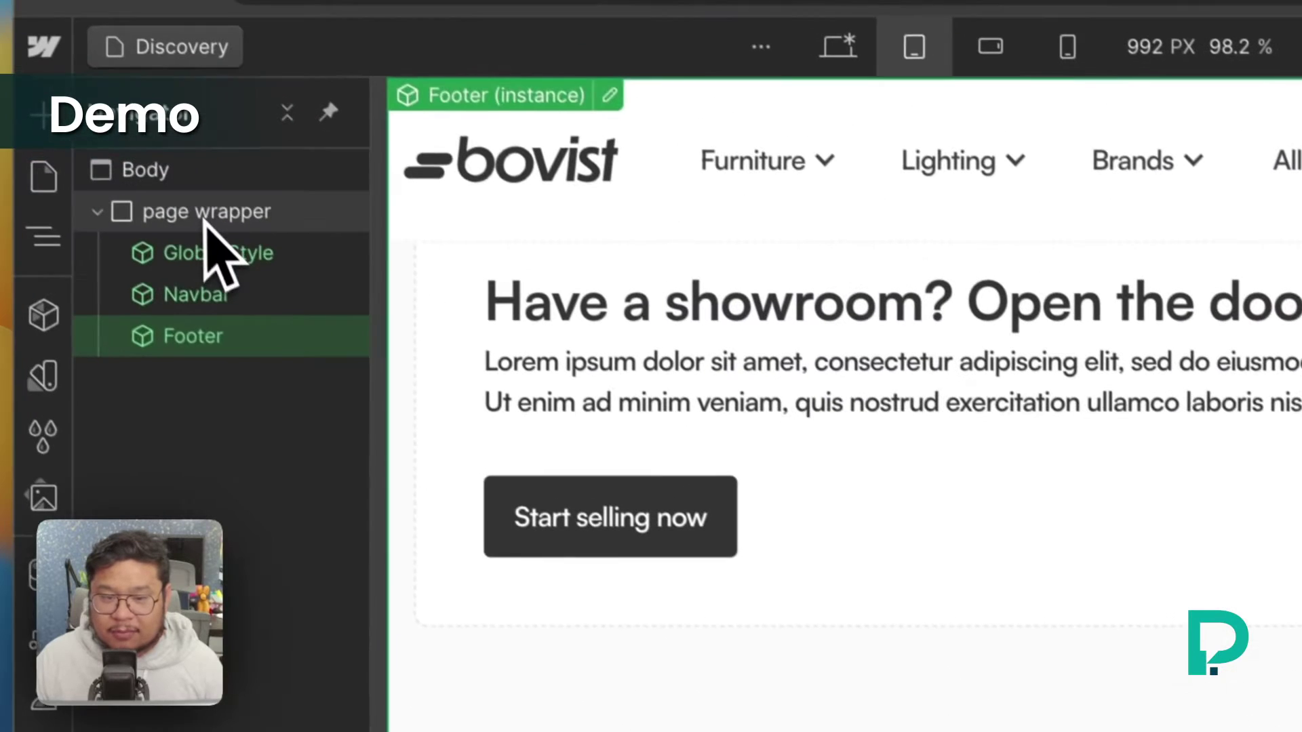
{"action": "left_click", "coordinate": [204, 218]}
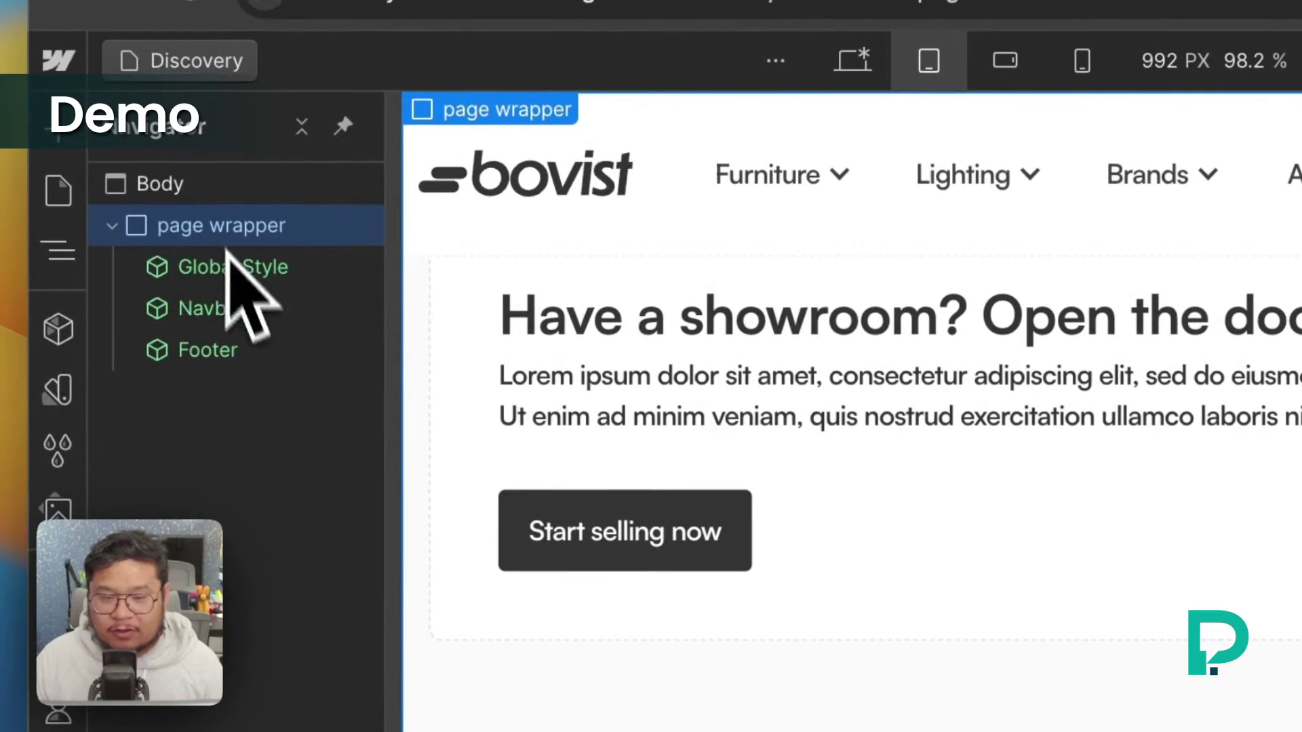
{"action": "key", "text": "ctrl+v"}
{"action": "left_click_drag", "start_coordinate": [222, 405], "coordinate": [213, 336]}
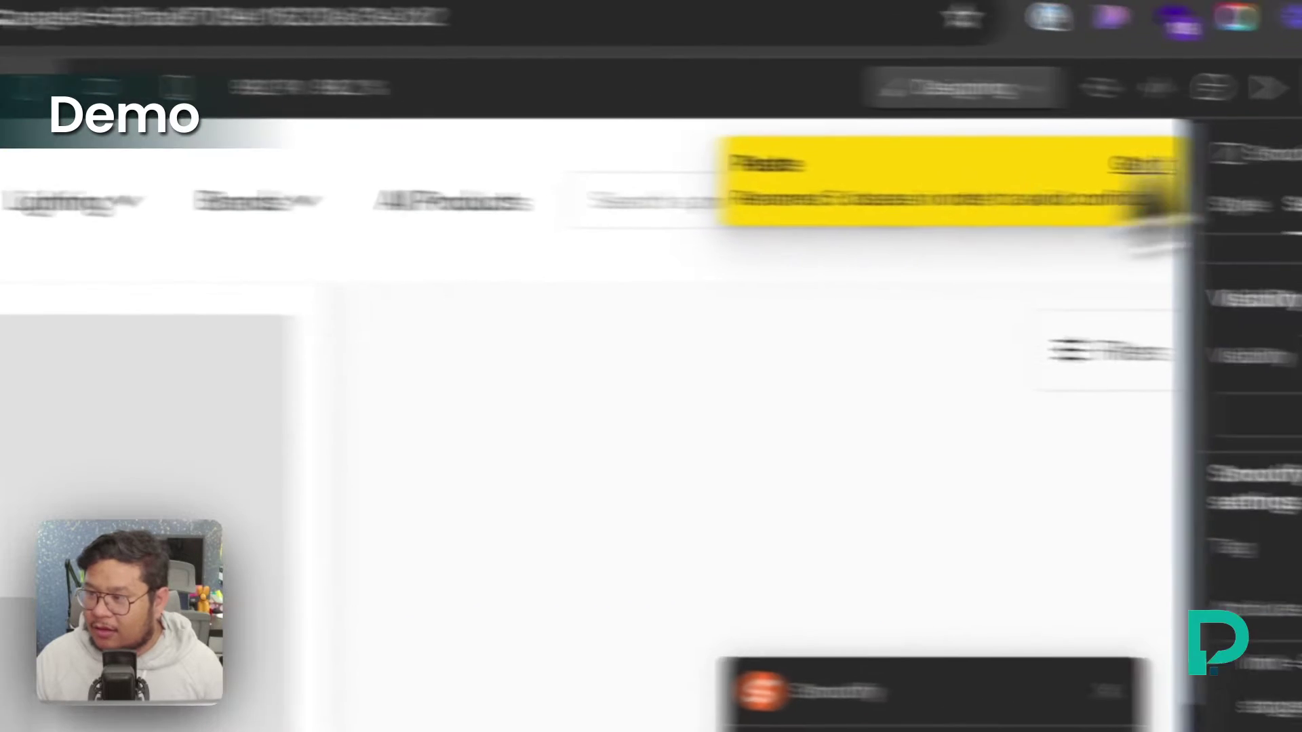
{"action": "left_click", "coordinate": [1221, 51]}
{"action": "left_click", "coordinate": [1070, 342]}
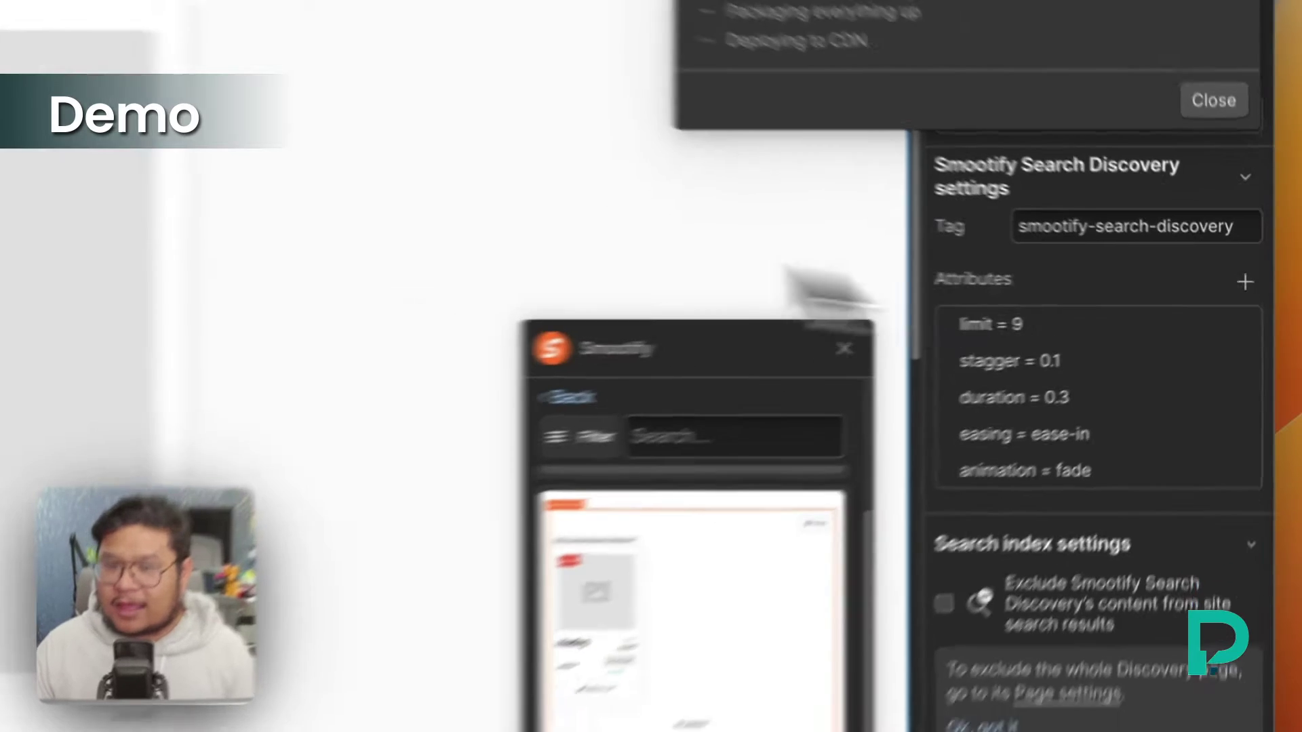
- Open the live Discovery page on the staging domain after publishing
{"action": "left_click", "coordinate": [146, 175]}
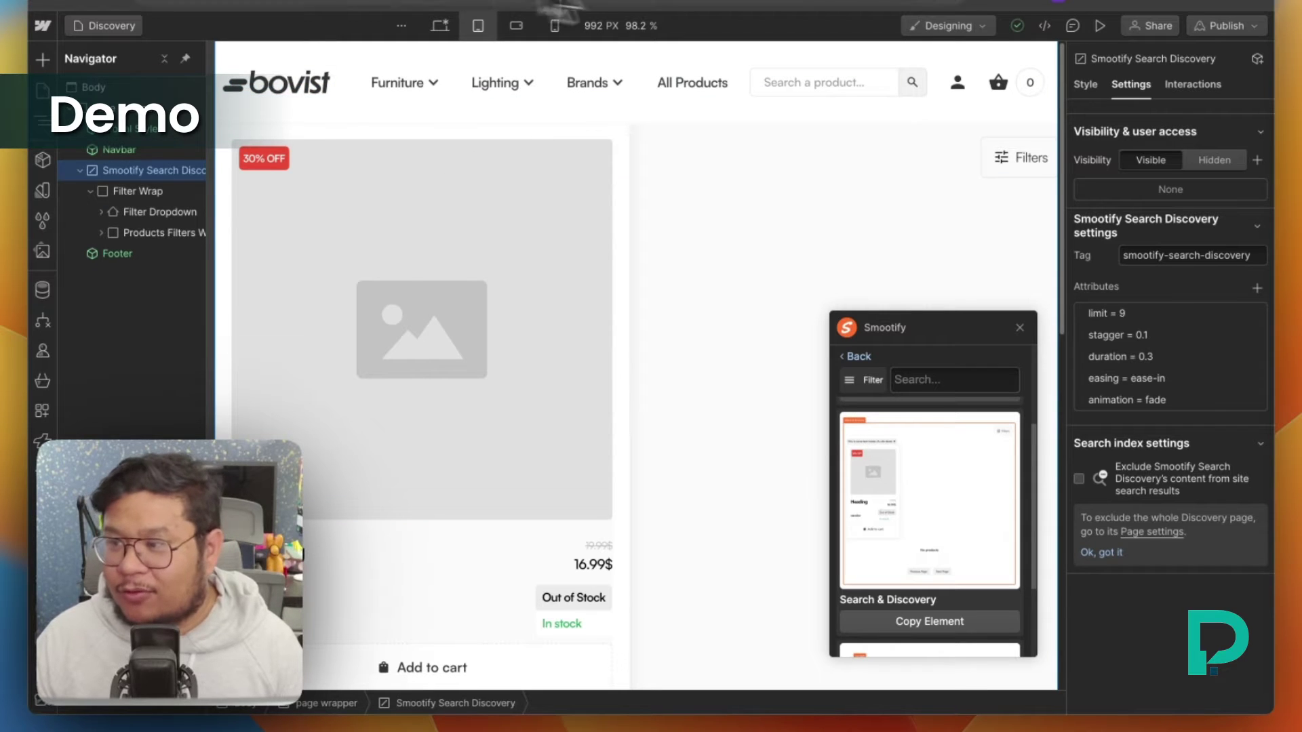
{"action": "left_click", "coordinate": [1221, 26]}
{"action": "left_click", "coordinate": [1106, 117]}
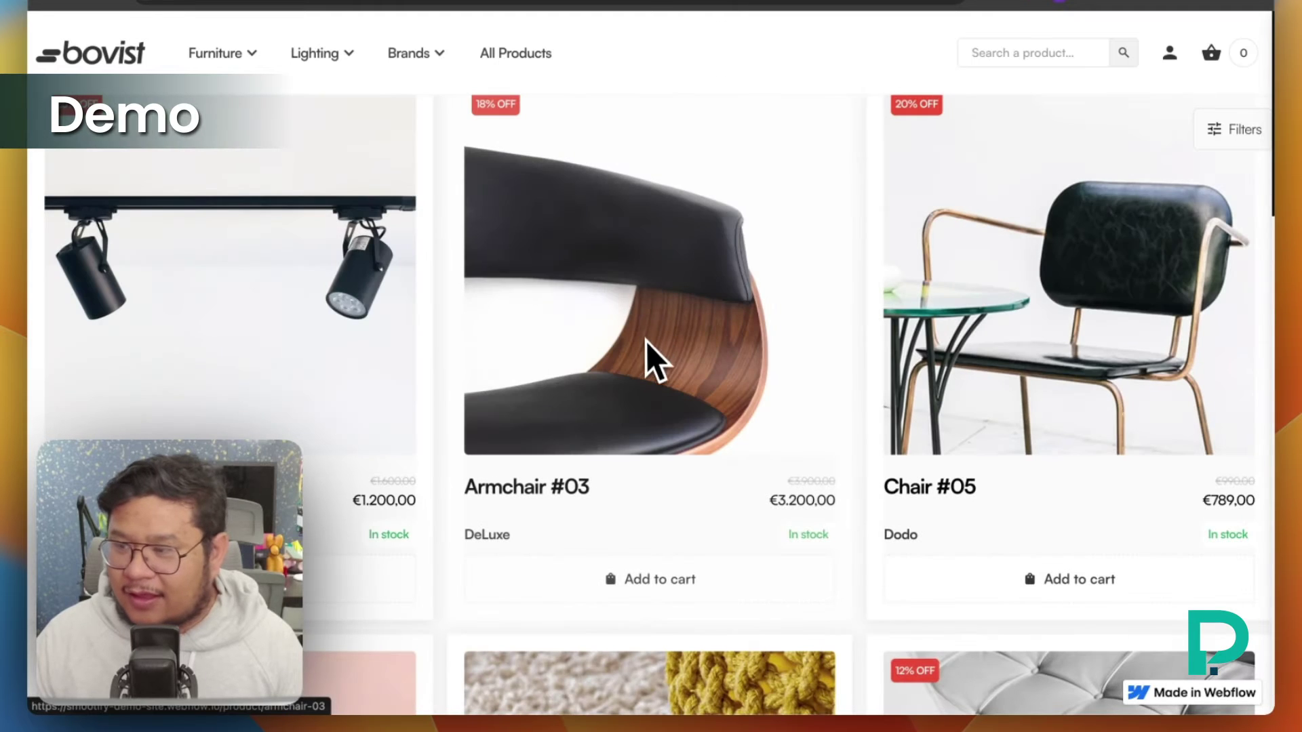
- Narrow the Discovery price filter to €644,00 through about €2.605,00
{"action": "left_click", "coordinate": [1228, 145]}
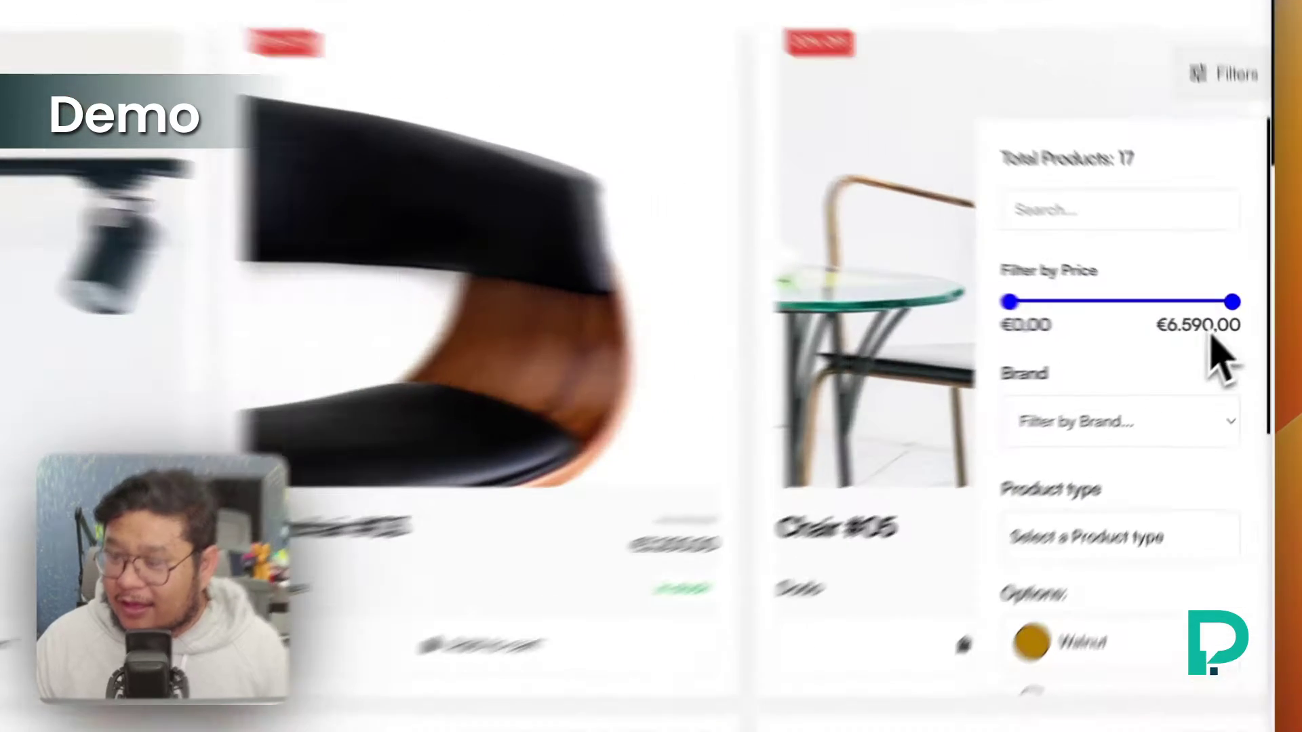
{"action": "left_click_drag", "start_coordinate": [1241, 308], "coordinate": [1134, 310]}
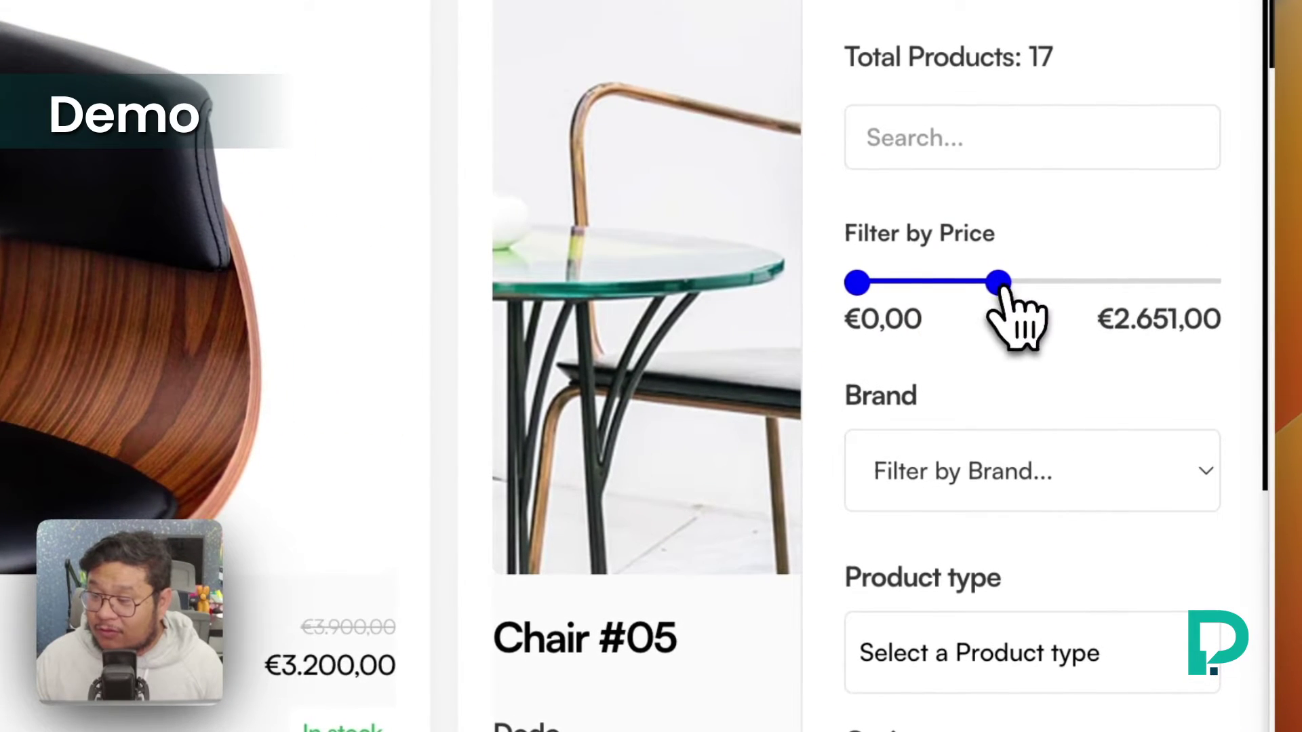
{"action": "mouse_move", "coordinate": [1001, 287]}
{"action": "left_mouse_down"}
{"action": "mouse_move", "coordinate": [930, 284]}
{"action": "mouse_move", "coordinate": [996, 285]}
{"action": "left_mouse_up"}
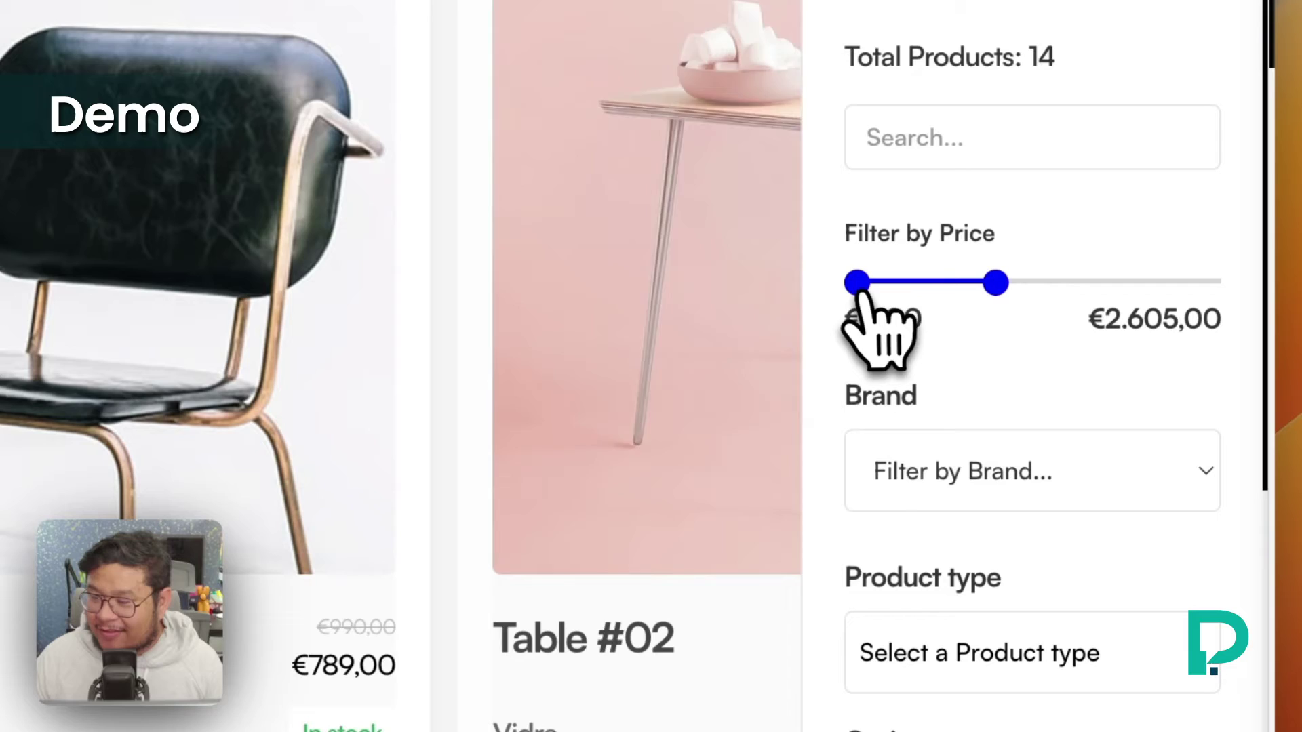
{"action": "left_click_drag", "start_coordinate": [858, 283], "coordinate": [892, 285]}
- Search the products for 'chai', try the Retro brand, then clear the brand filter
{"action": "left_click", "coordinate": [929, 143]}
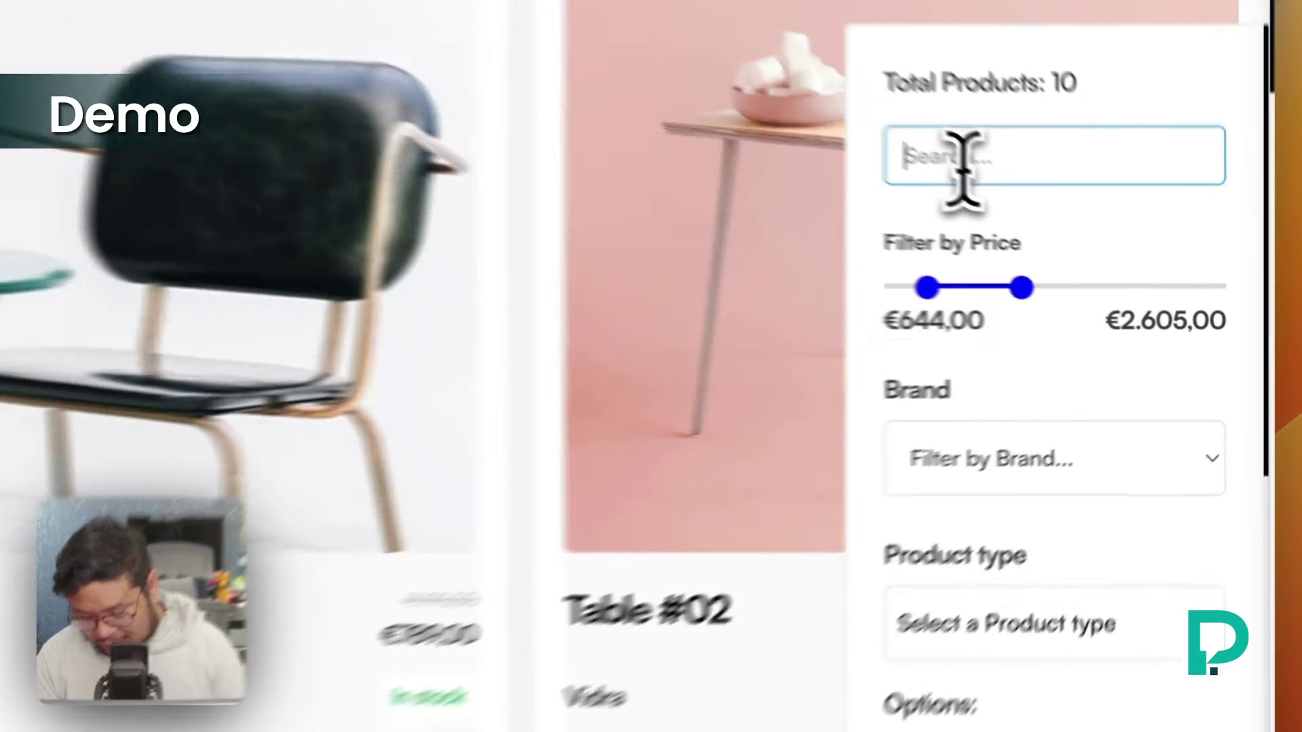
{"action": "type", "text": "chai"}
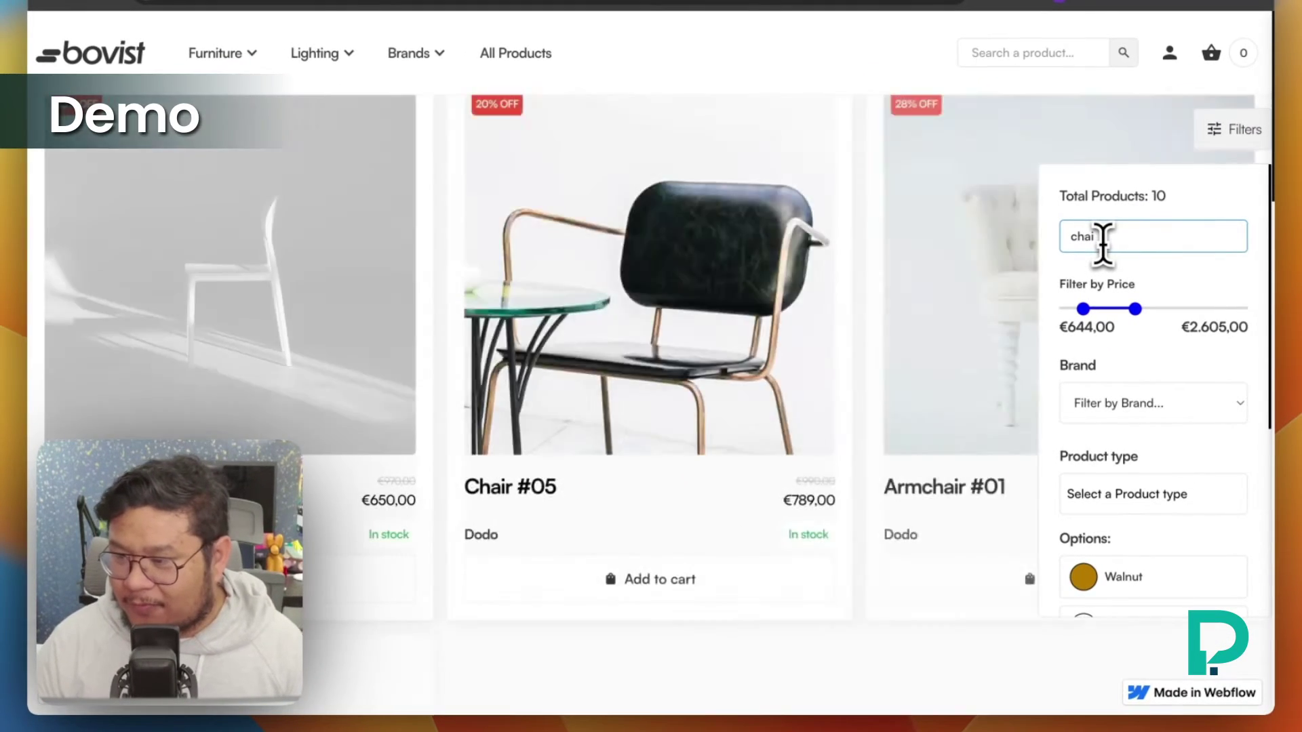
{"action": "left_click", "coordinate": [1146, 410]}
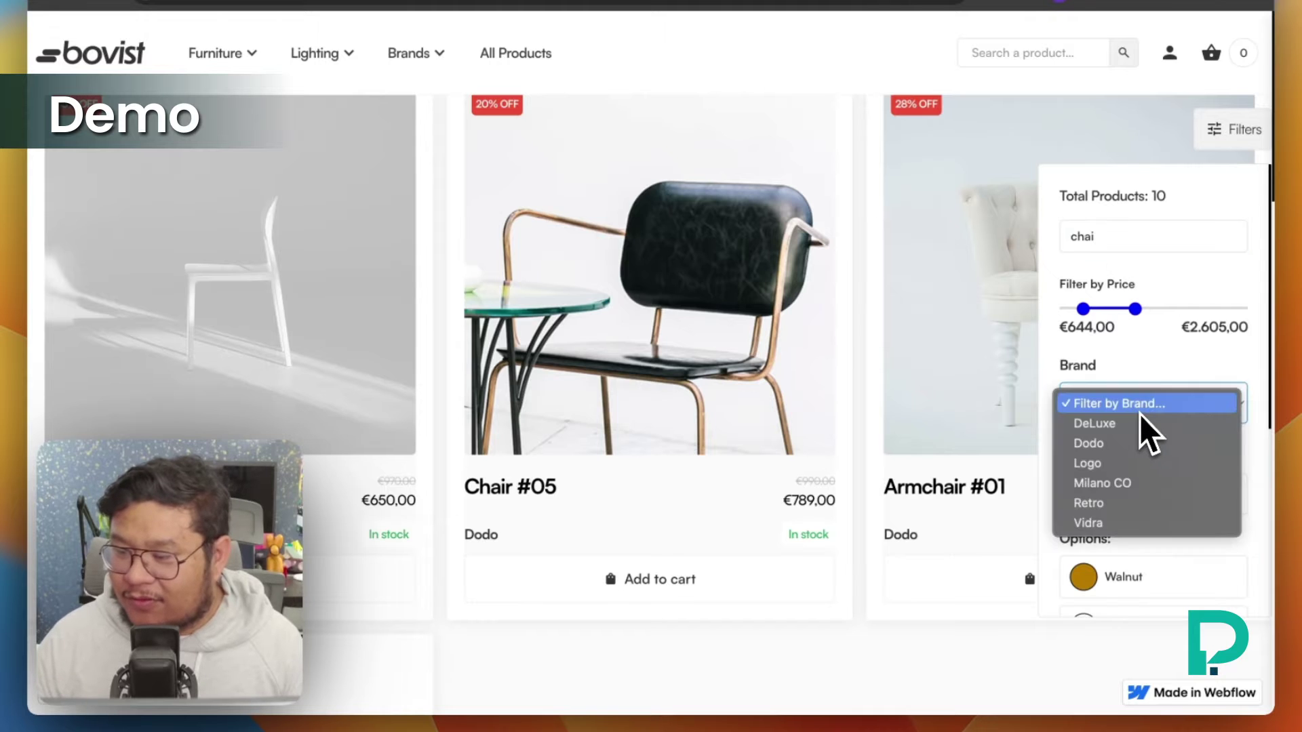
{"action": "left_click", "coordinate": [1137, 510]}
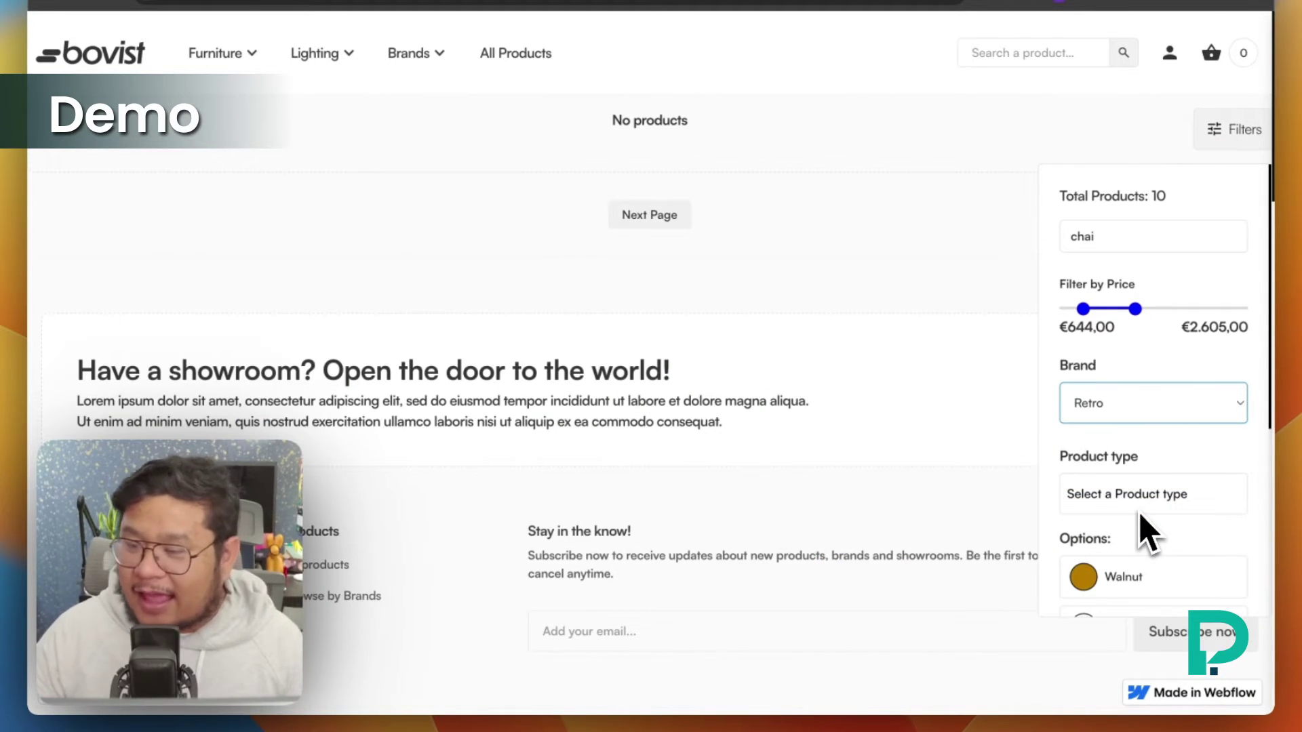
{"action": "left_click", "coordinate": [1153, 413]}
{"action": "left_click", "coordinate": [1119, 310]}
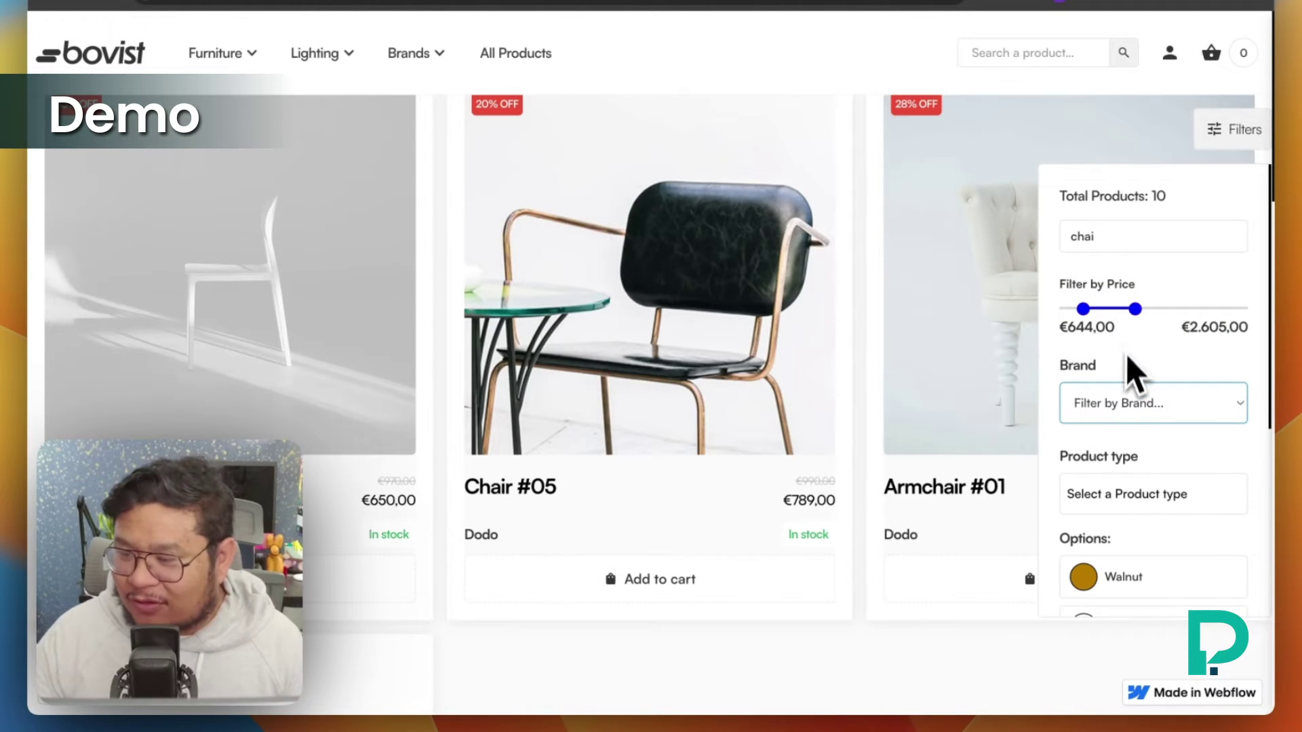
{"action": "scroll", "coordinate": [1128, 357], "scroll_direction": "down", "scroll_amount": 5}
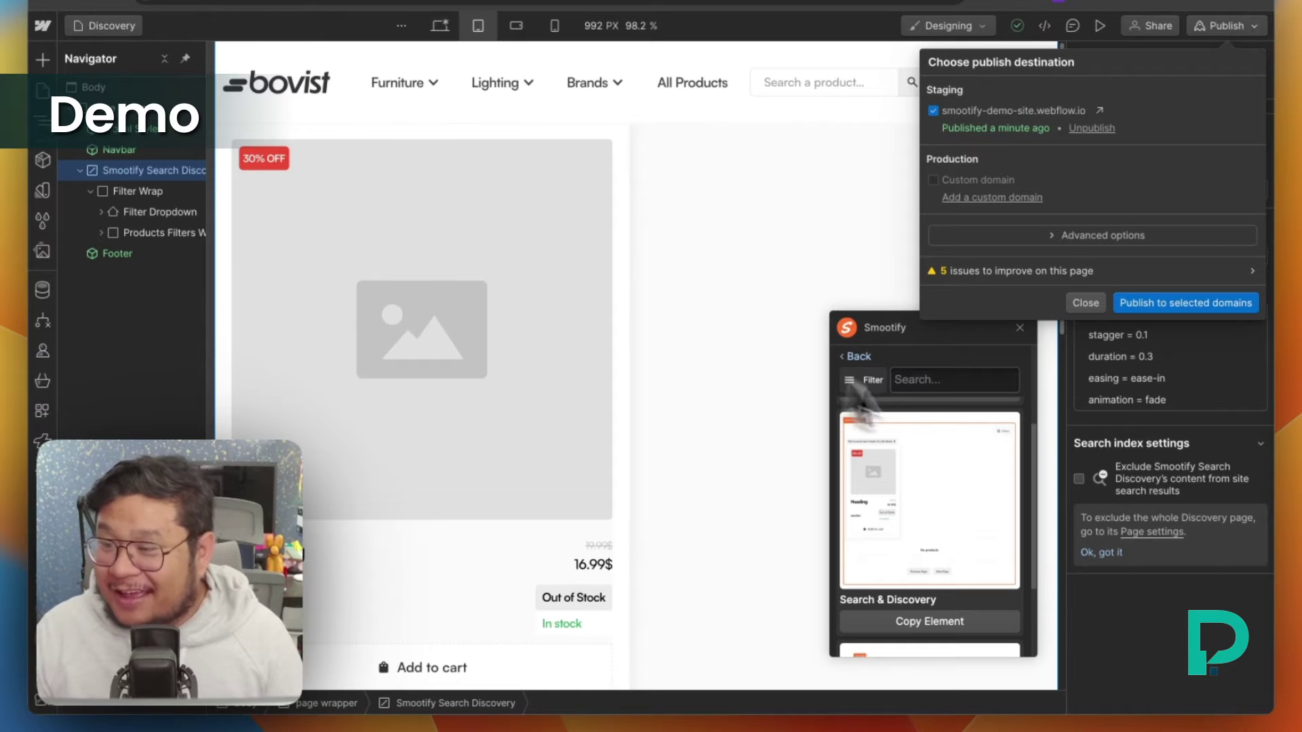
{"action": "left_click", "coordinate": [784, 326]}
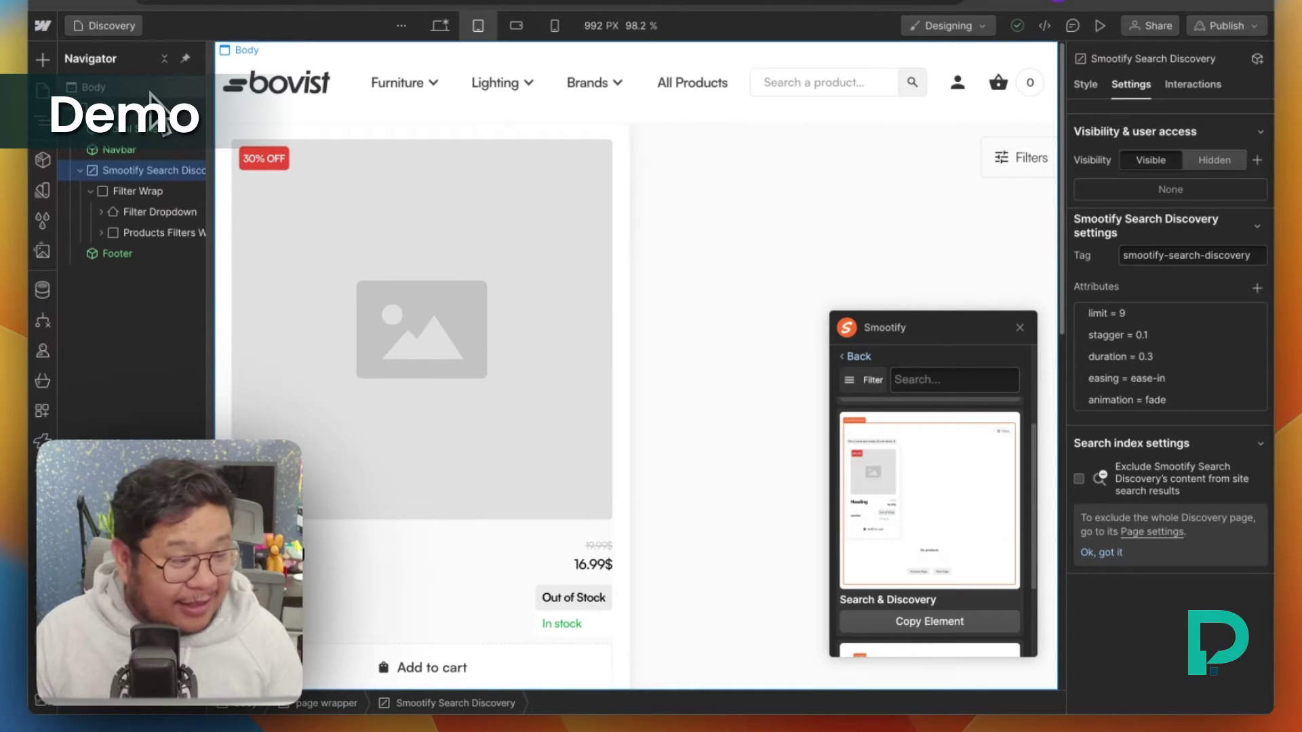
- Open the Cart page in the Designer
{"action": "key", "text": "p"}
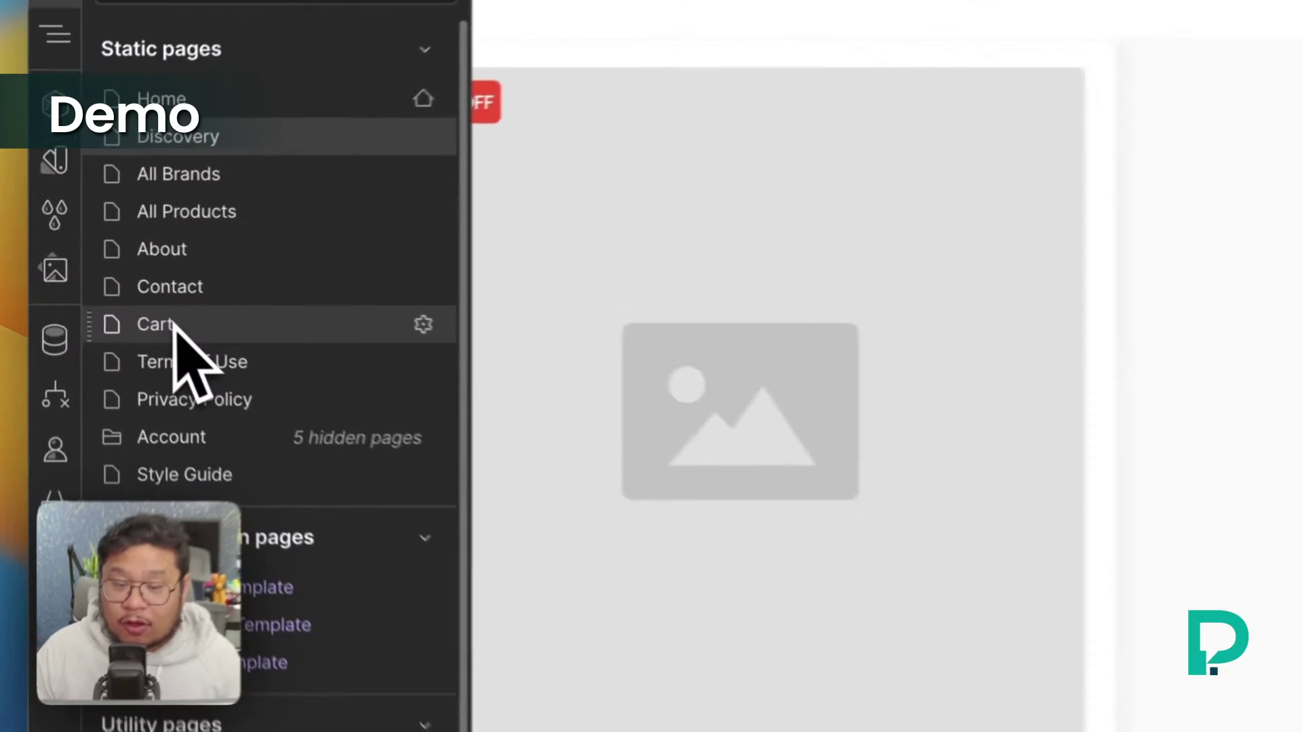
{"action": "left_click", "coordinate": [105, 281]}
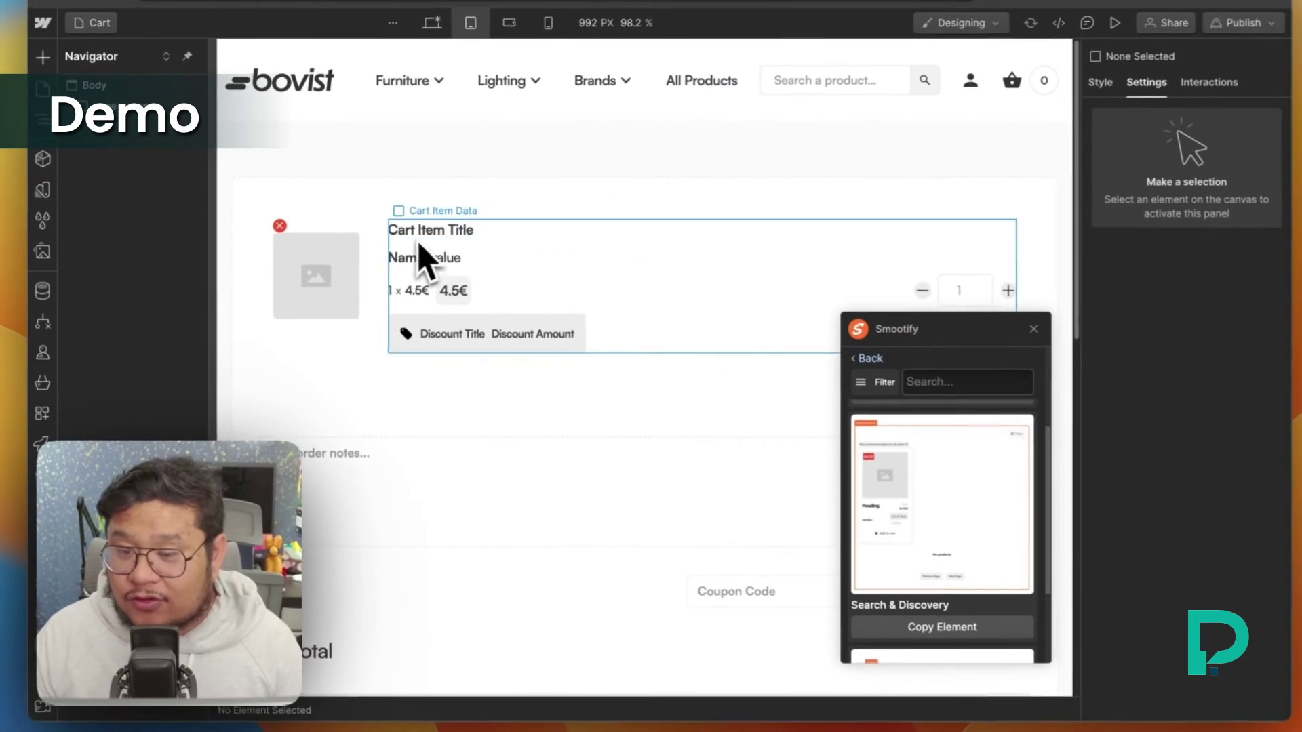
{"action": "scroll", "coordinate": [665, 378], "scroll_direction": "down", "scroll_amount": 5}
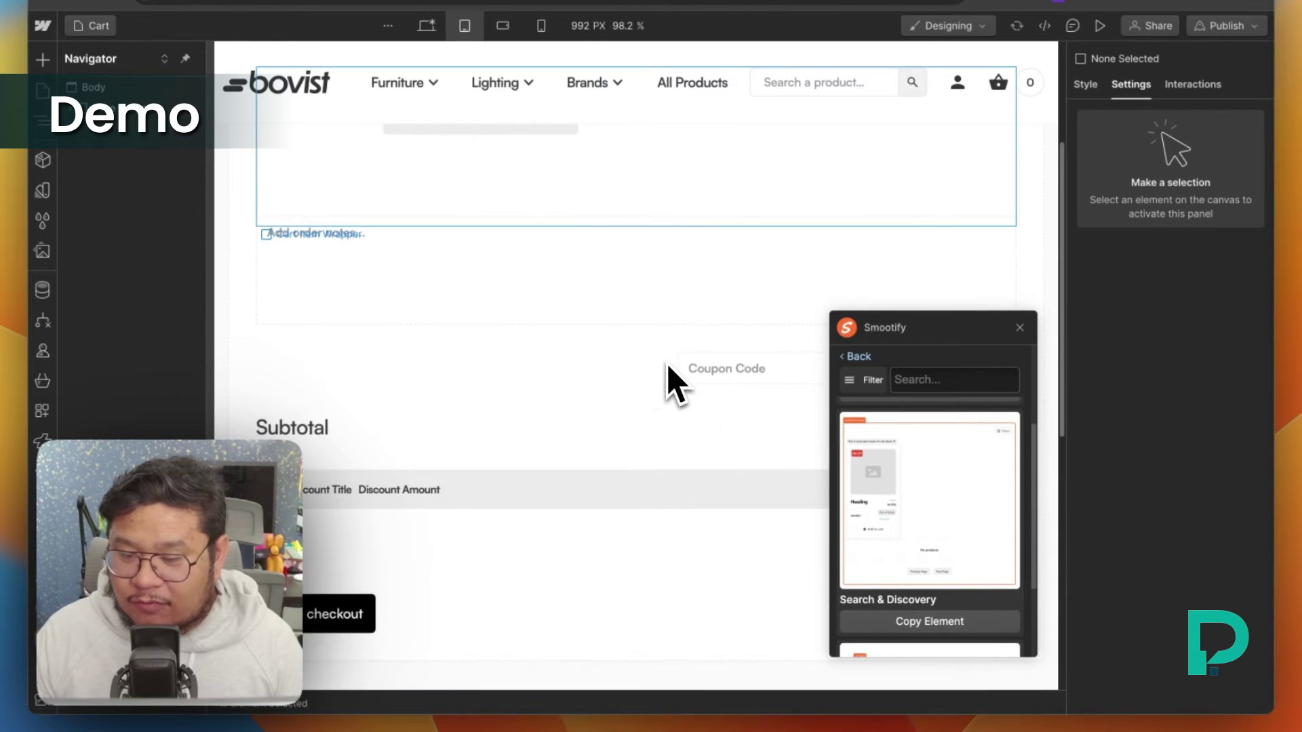
{"action": "scroll", "coordinate": [668, 380], "scroll_direction": "up", "scroll_amount": 2}
{"action": "scroll", "coordinate": [944, 479], "scroll_direction": "down", "scroll_amount": 3}
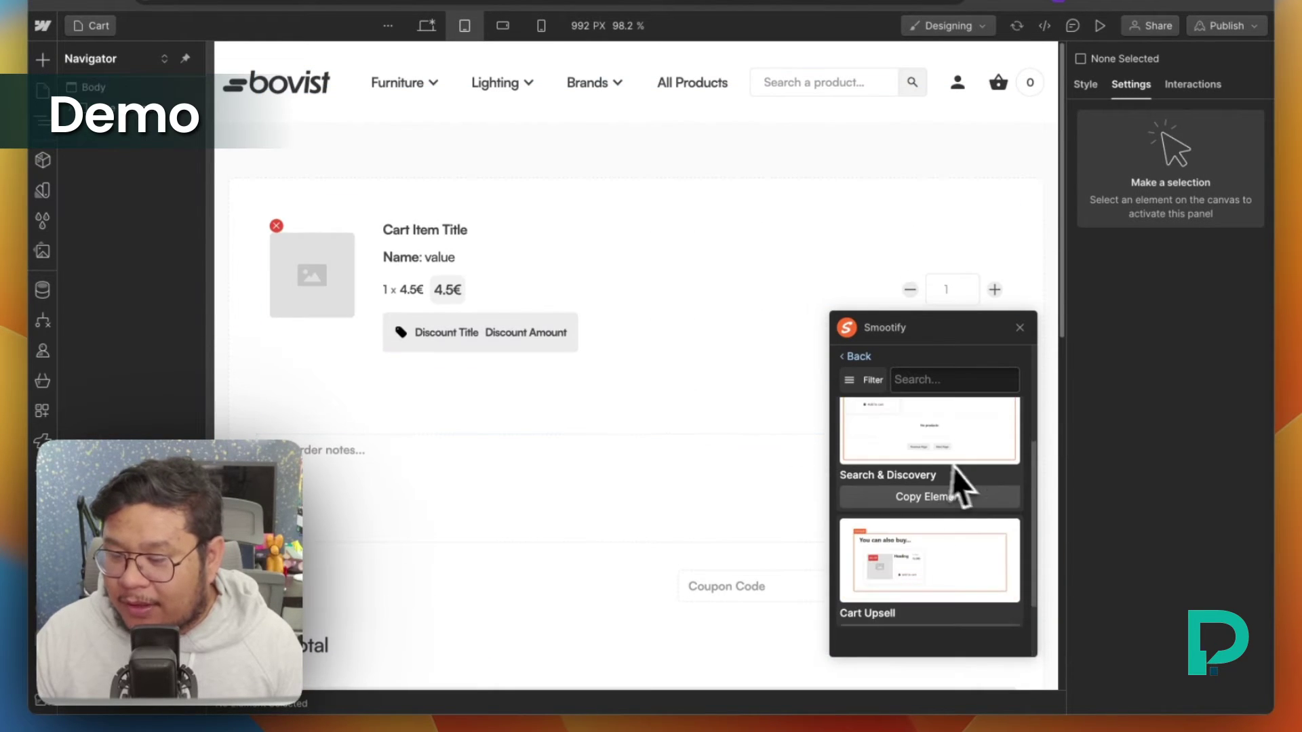
- Paste the Cart Upsell section and move its Padding Wrap into container-large above the cart items
{"action": "left_click", "coordinate": [930, 637]}
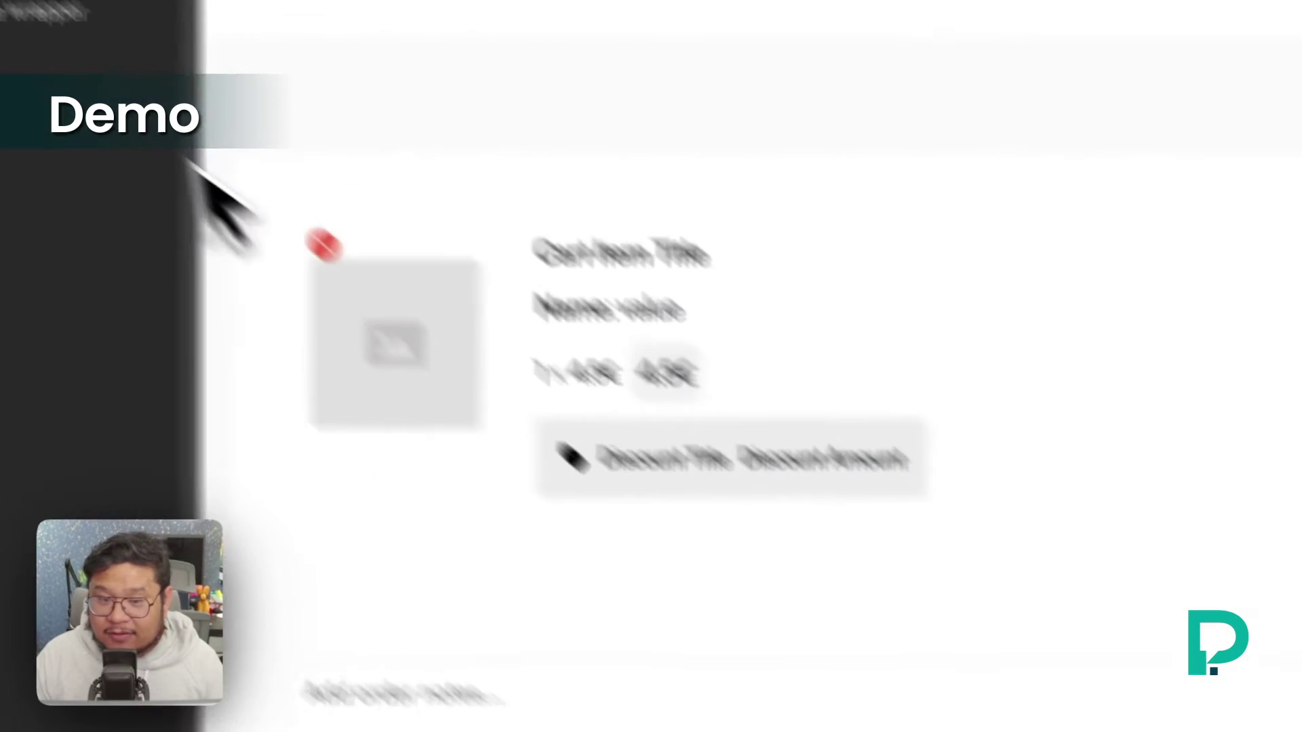
{"action": "left_click", "coordinate": [4, 20]}
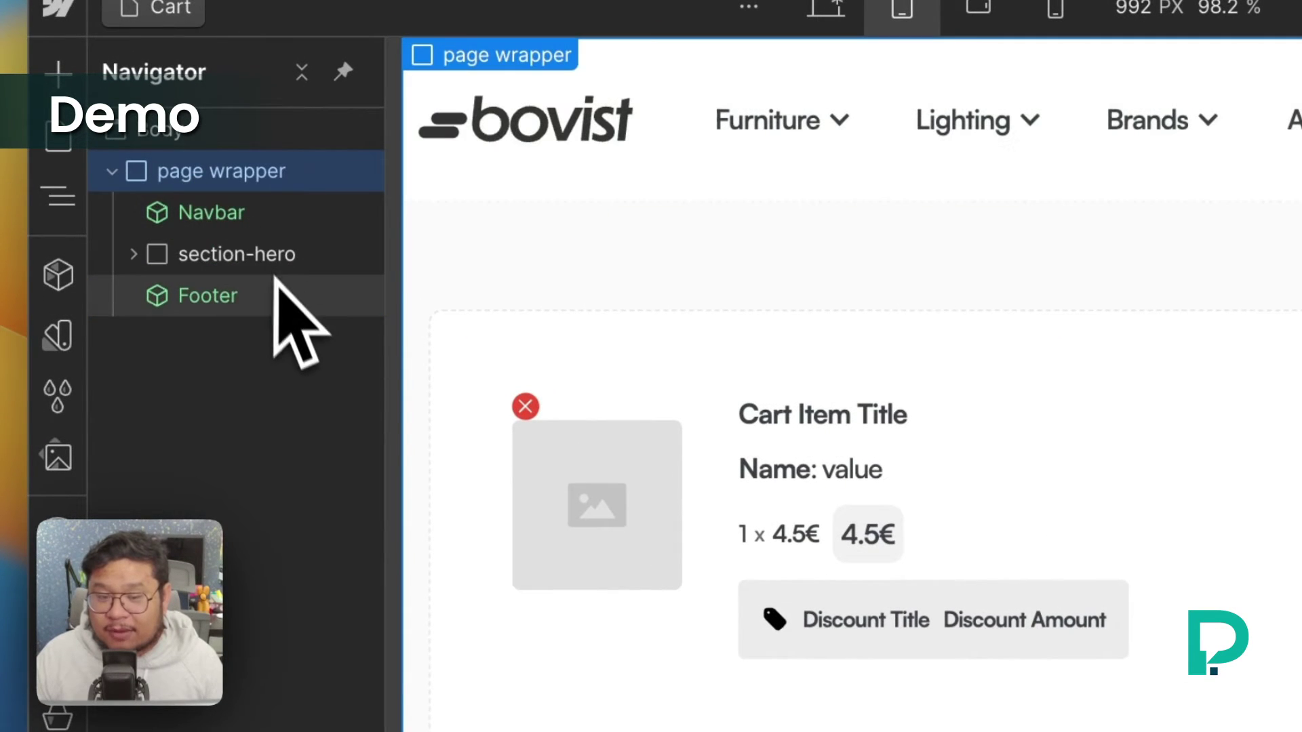
{"action": "key", "text": "ctrl+v"}
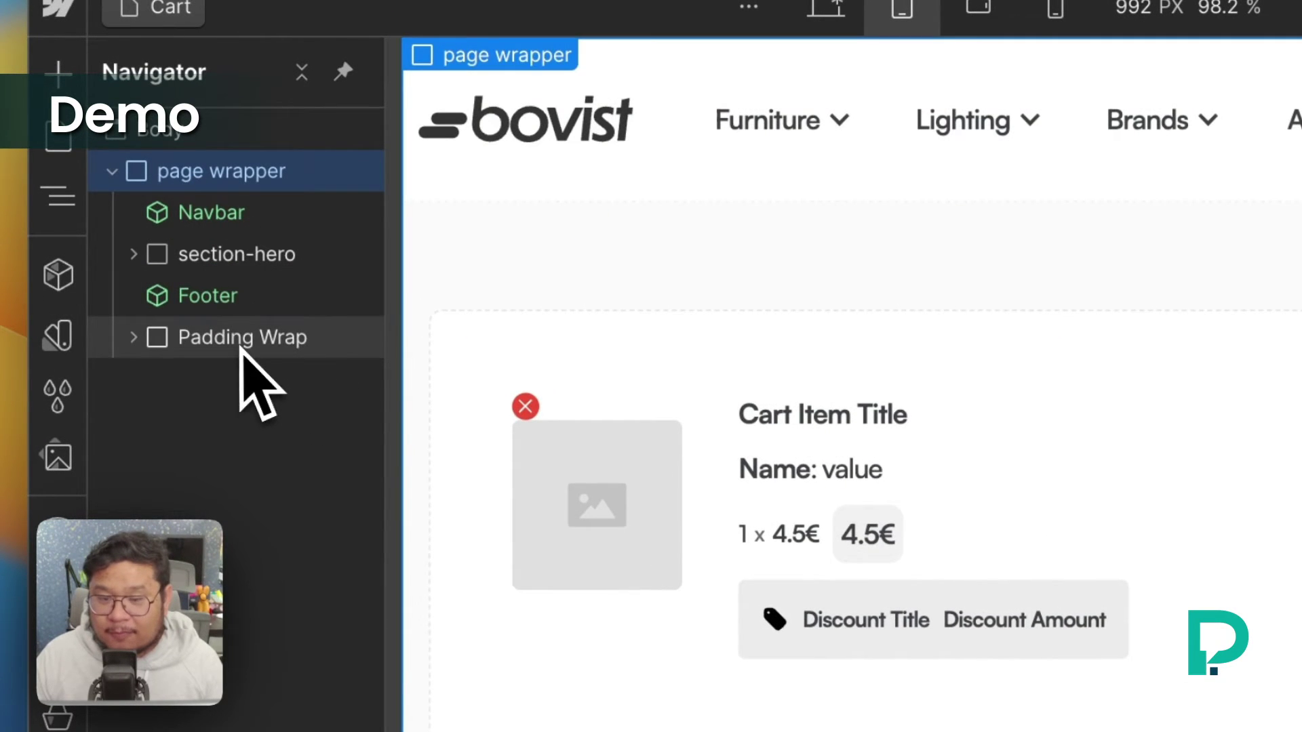
{"action": "left_click_drag", "start_coordinate": [242, 346], "coordinate": [268, 318]}
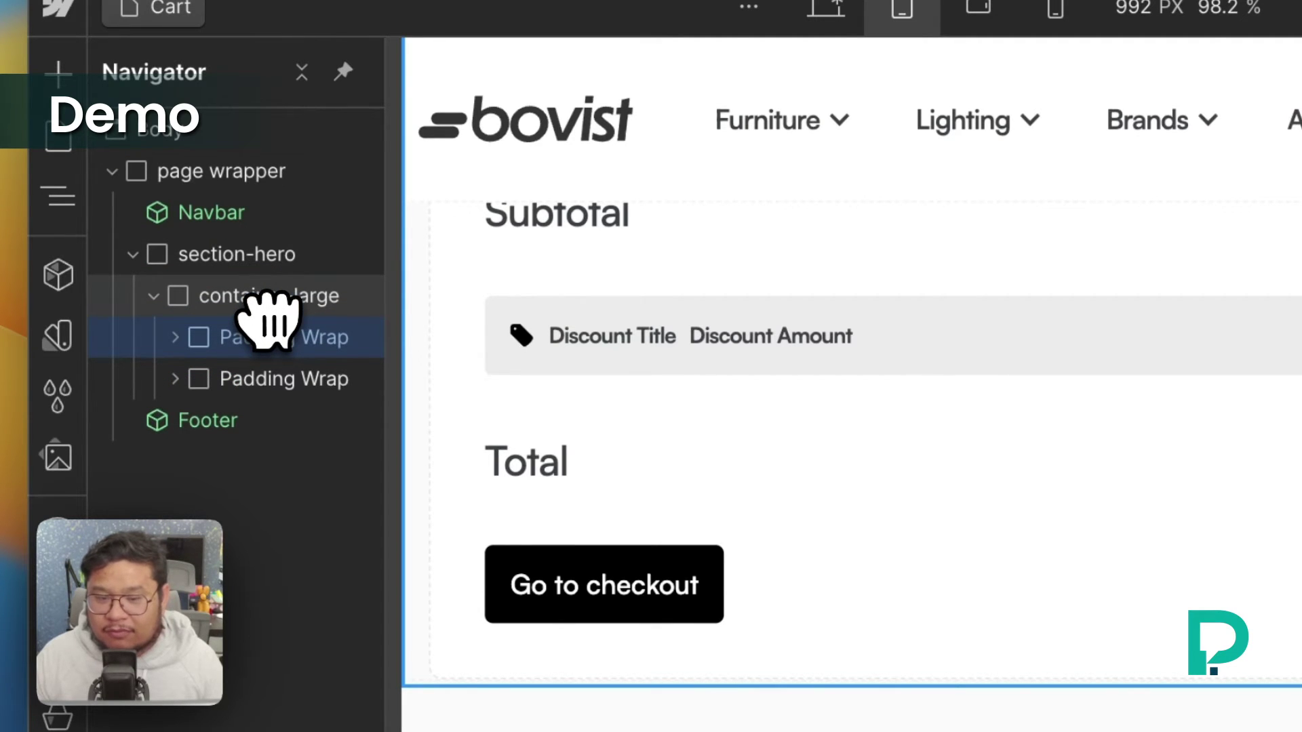
{"action": "left_click_drag", "start_coordinate": [268, 319], "coordinate": [268, 319]}
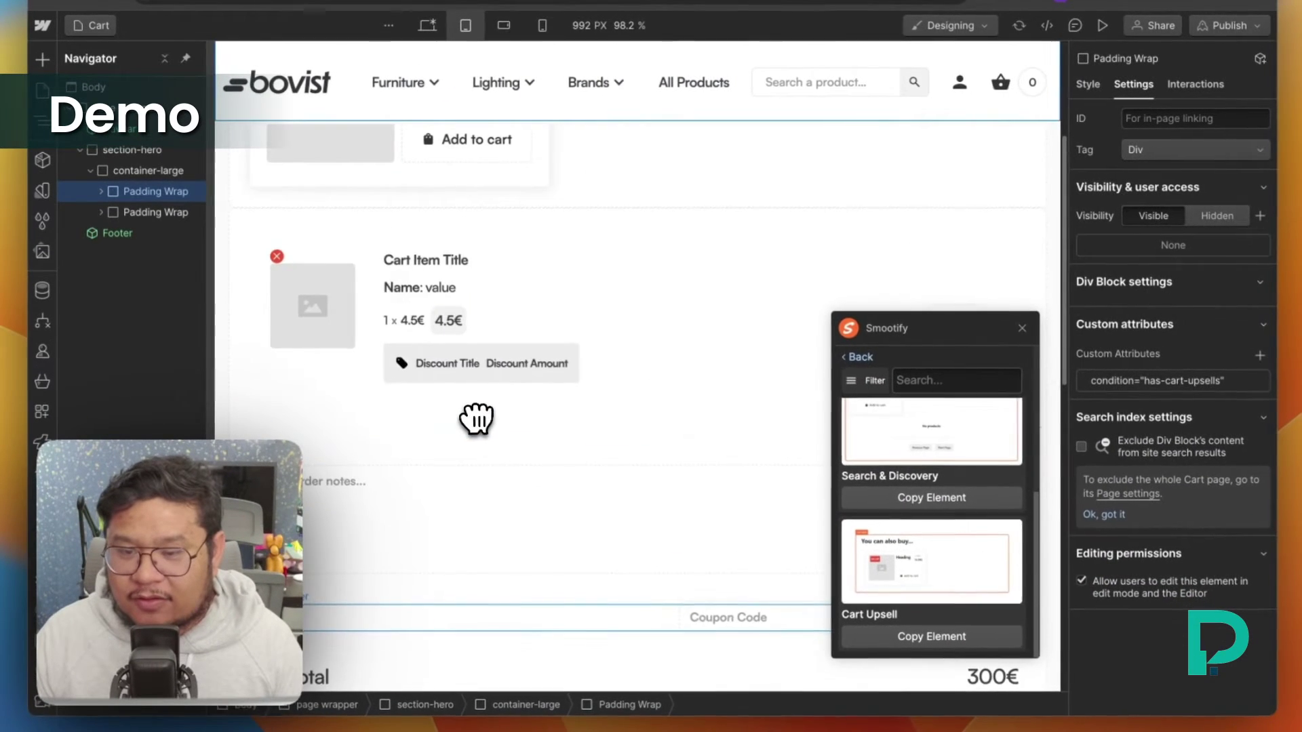
{"action": "scroll", "coordinate": [476, 419], "scroll_direction": "up", "scroll_amount": 3}
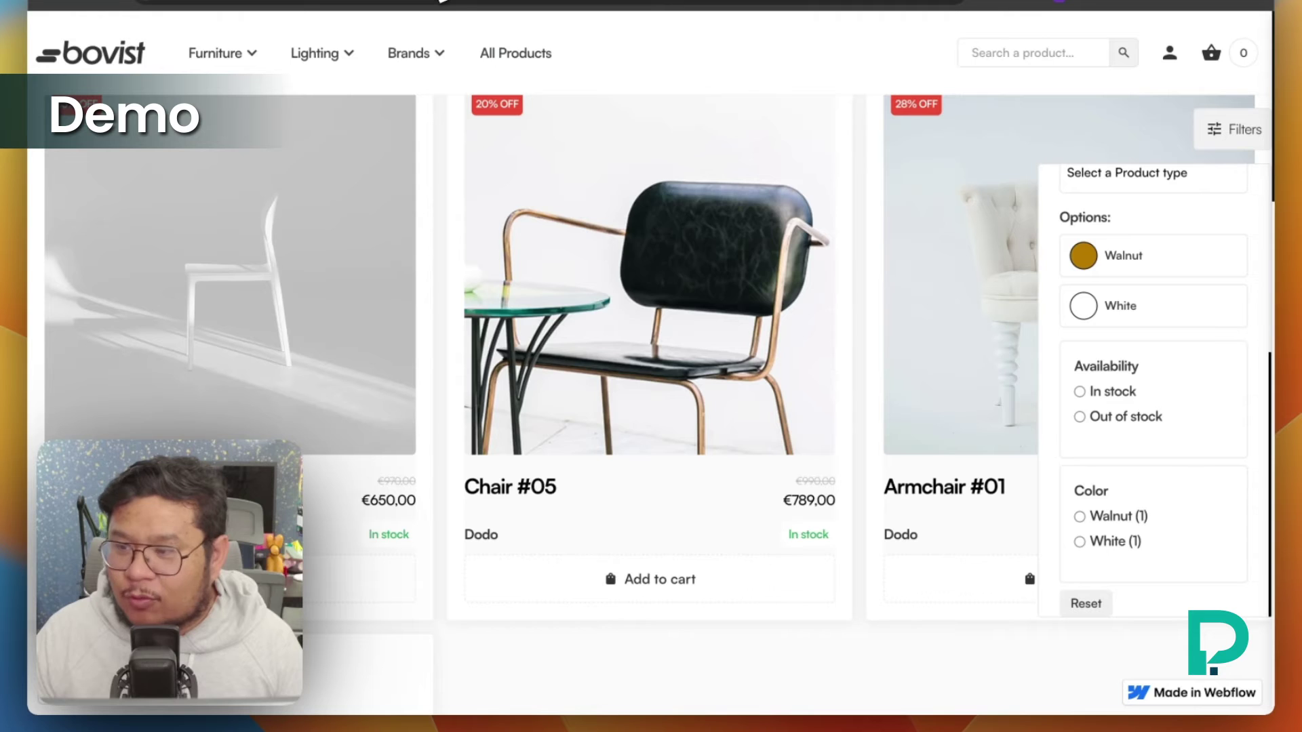
- Add Chair #05 to the cart and view it on the cart page at €789,00, quantity 1
{"action": "left_click", "coordinate": [634, 584]}
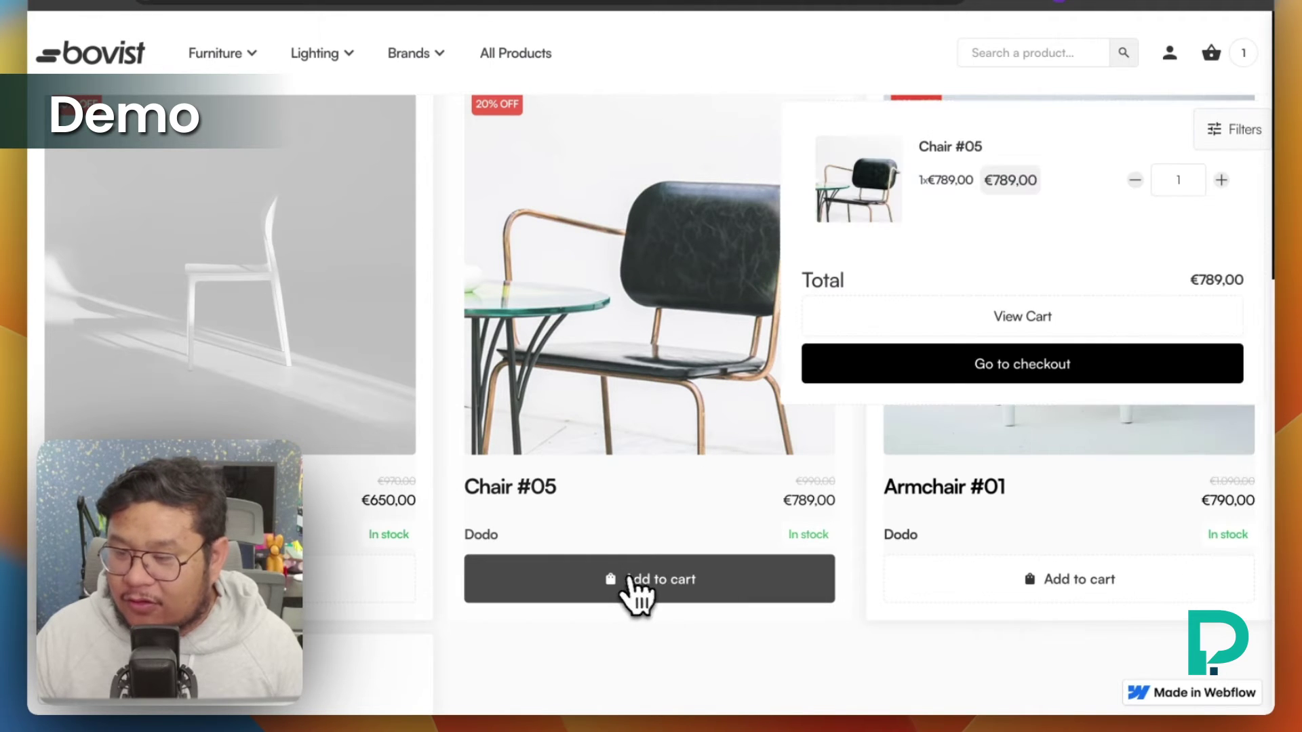
{"action": "left_click", "coordinate": [1061, 317]}
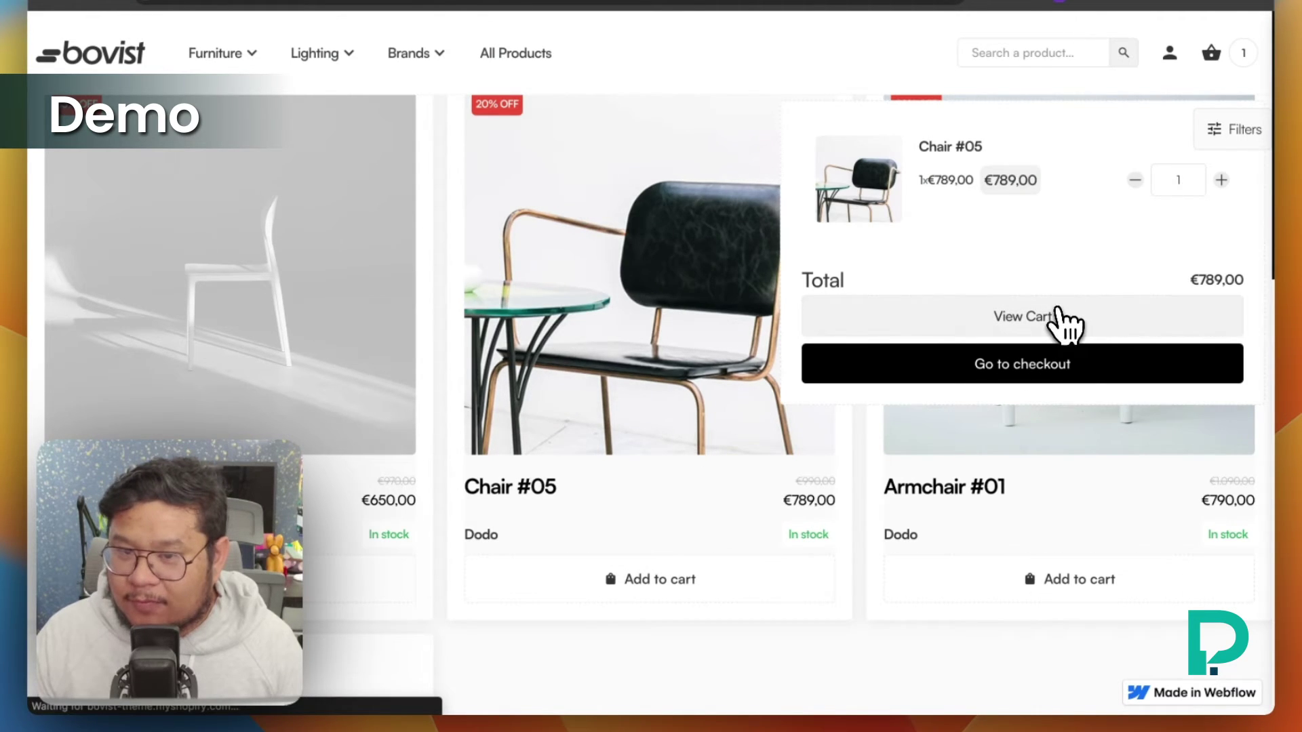
{"action": "scroll", "coordinate": [743, 473], "scroll_direction": "down", "scroll_amount": 5}
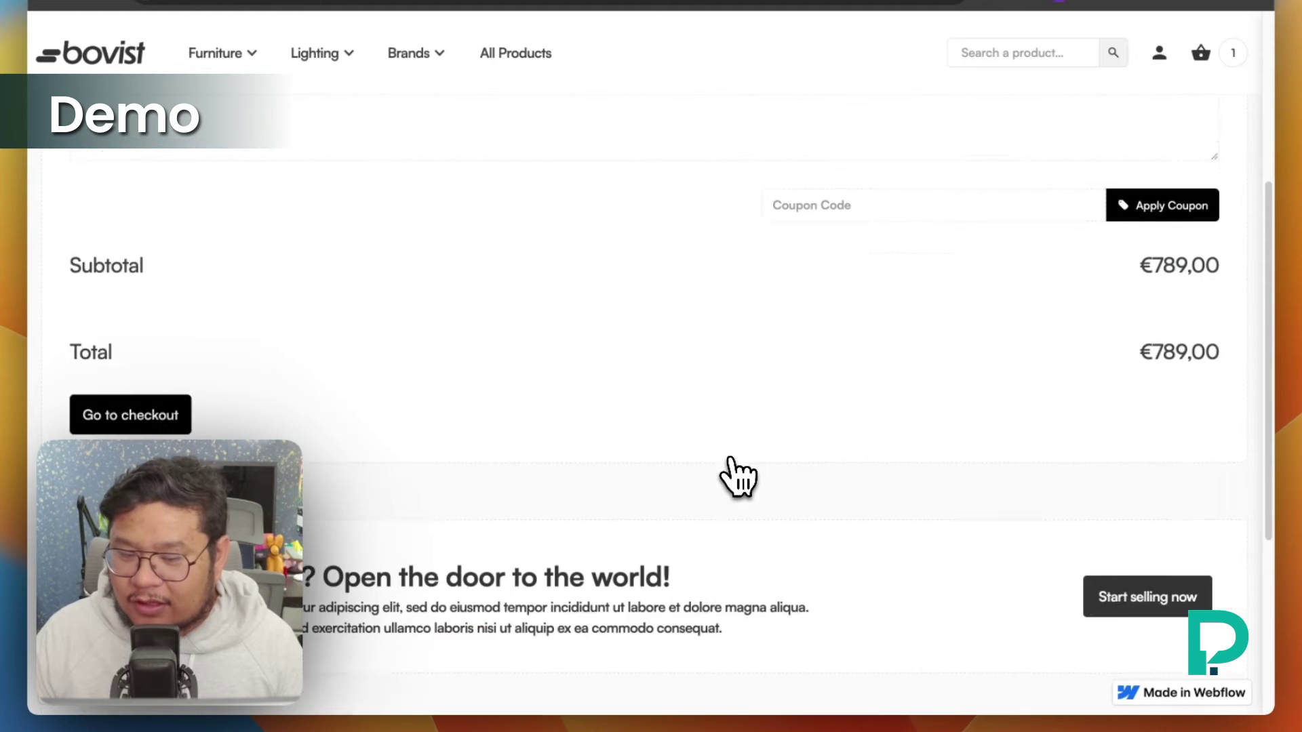
{"action": "scroll", "coordinate": [738, 477], "scroll_direction": "up", "scroll_amount": 5}
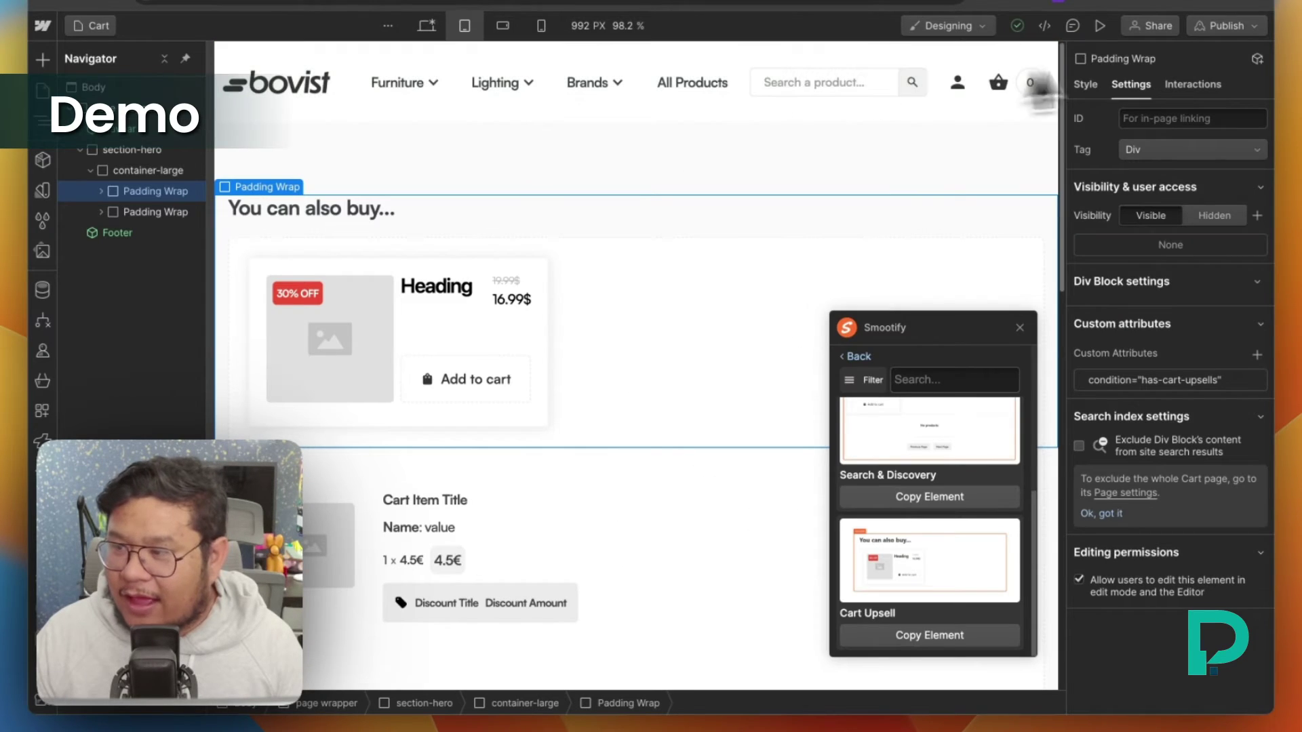
- Publish the site to the staging domain, then select the upsell Cover image and Info Container Cart
{"action": "left_click", "coordinate": [1229, 27]}
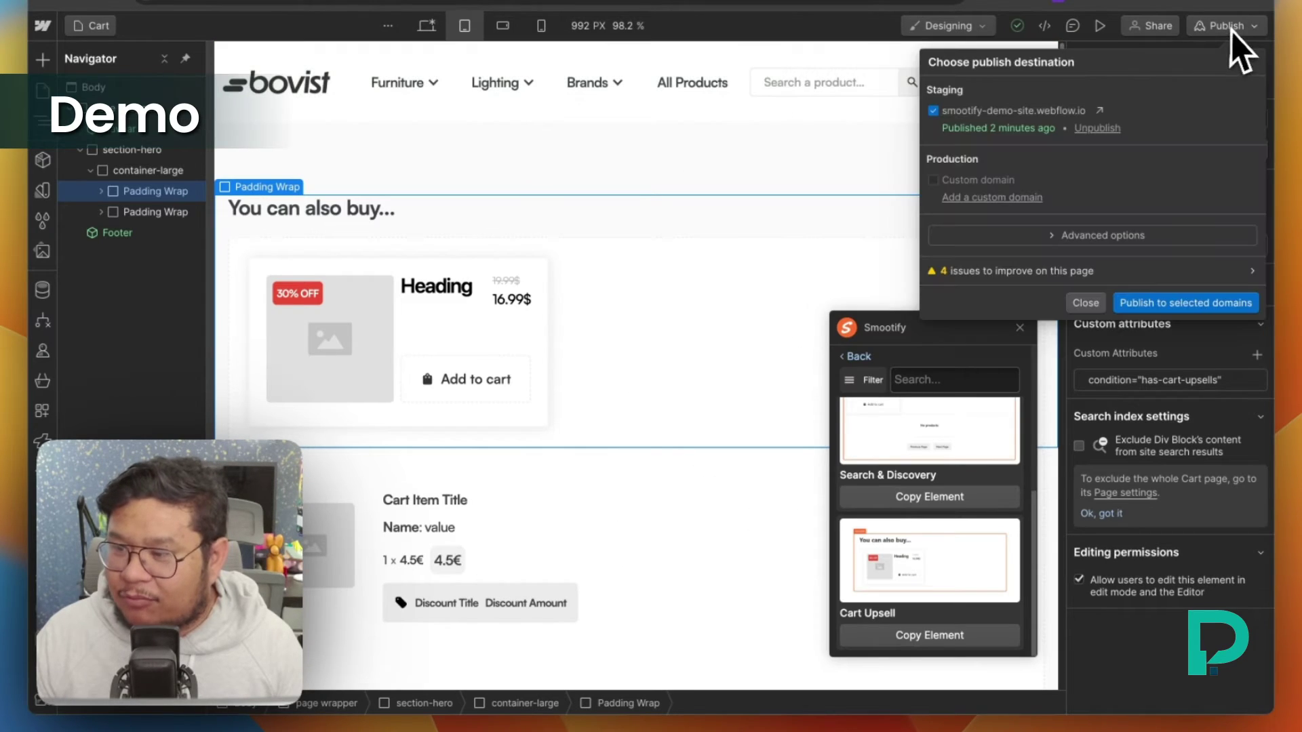
{"action": "left_click", "coordinate": [1185, 302]}
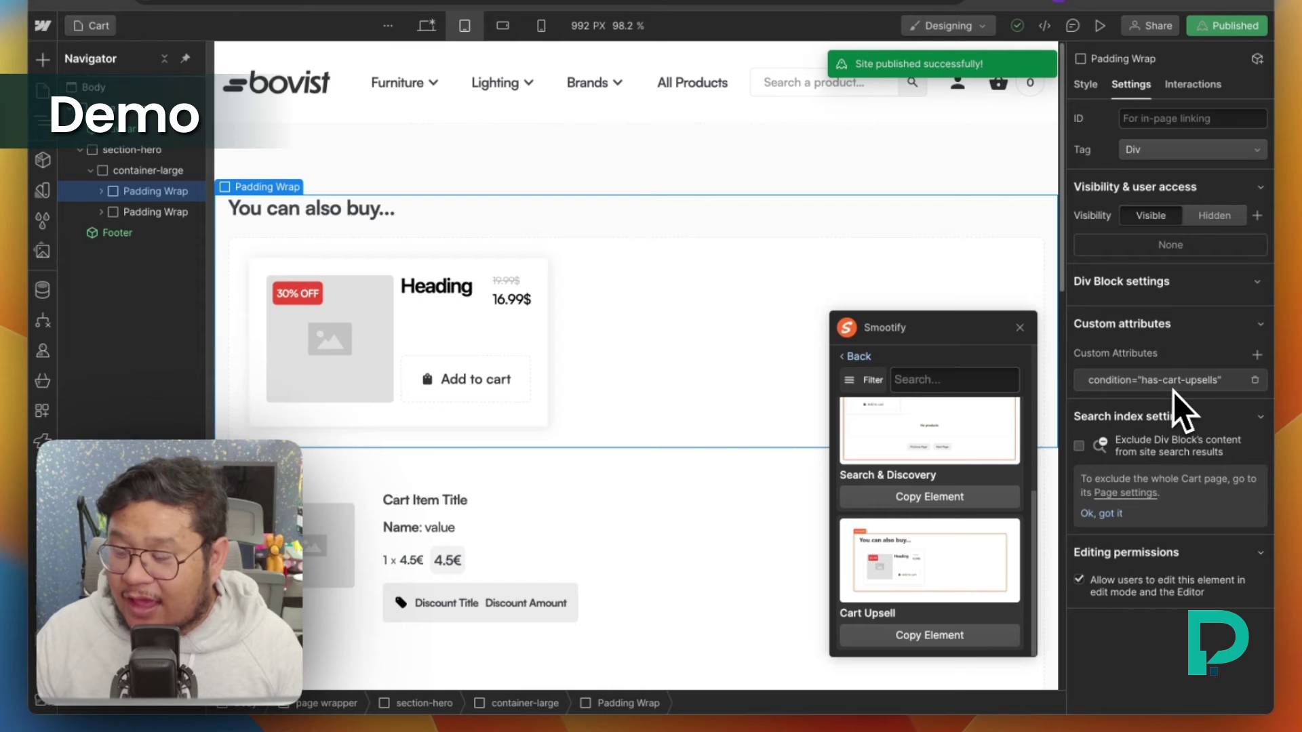
{"action": "left_click", "coordinate": [333, 328]}
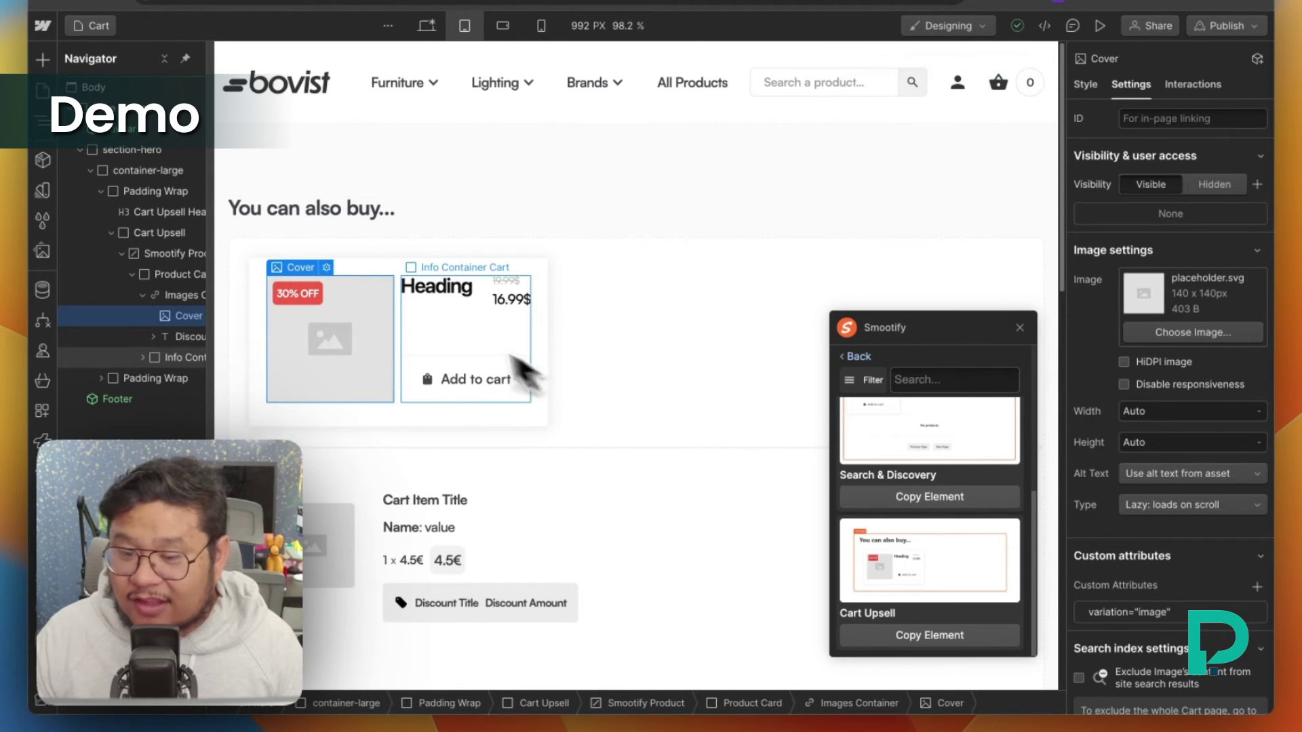
{"action": "left_click", "coordinate": [432, 326]}
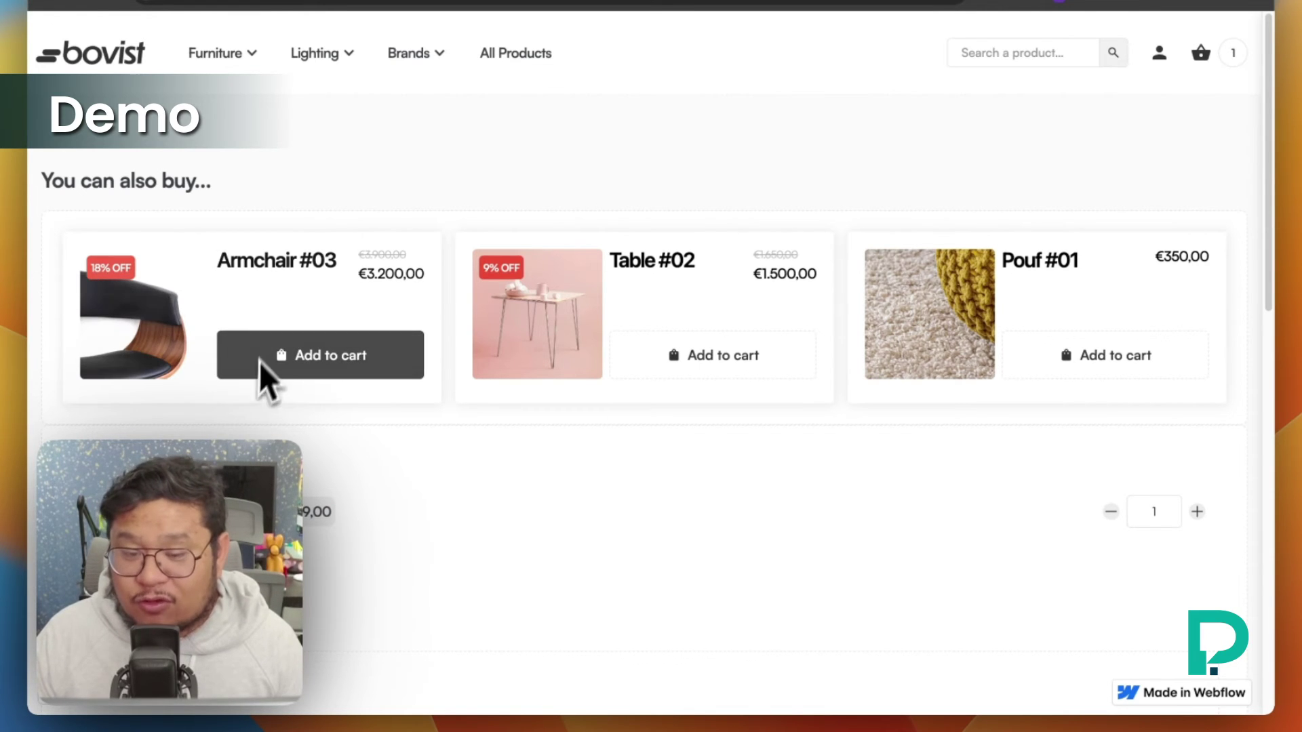
- Reload the cart page and add Pouf #01 (€350,00) from the 'You can also buy...' upsell
{"action": "left_click", "coordinate": [272, 334]}
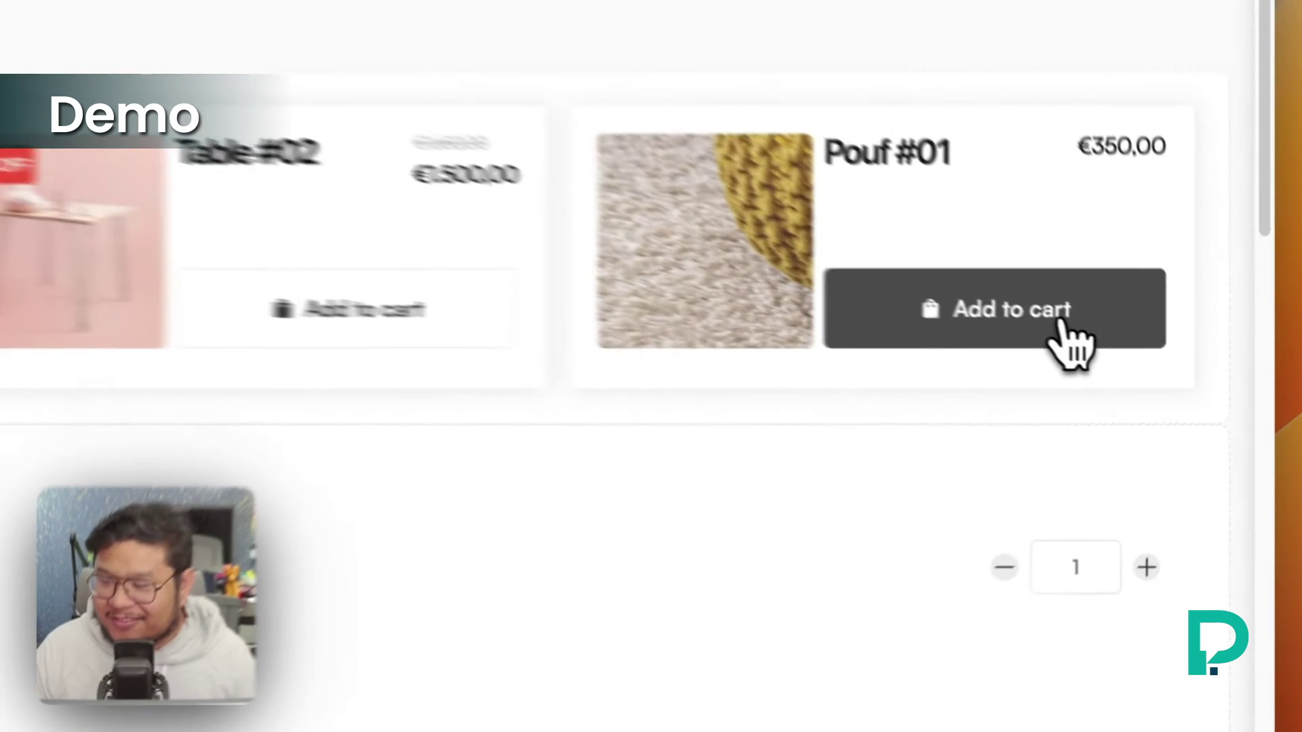
{"action": "left_click", "coordinate": [1146, 364]}
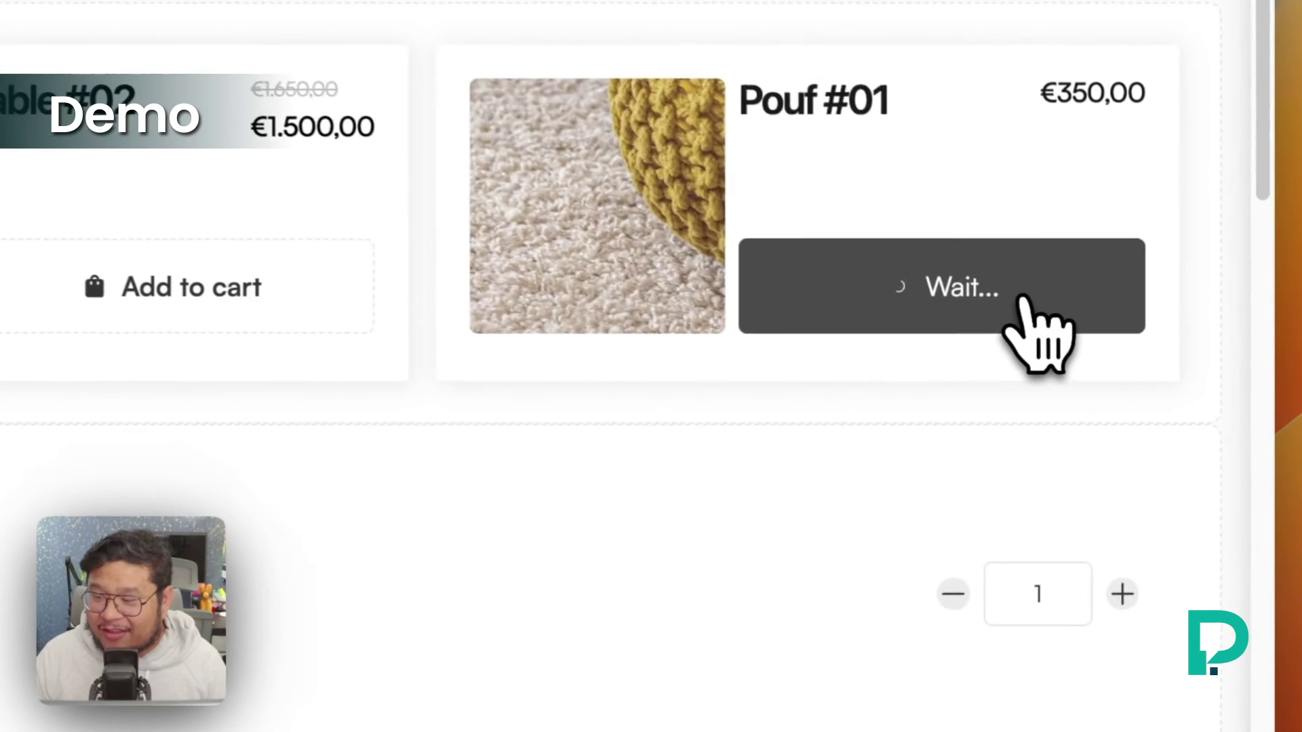